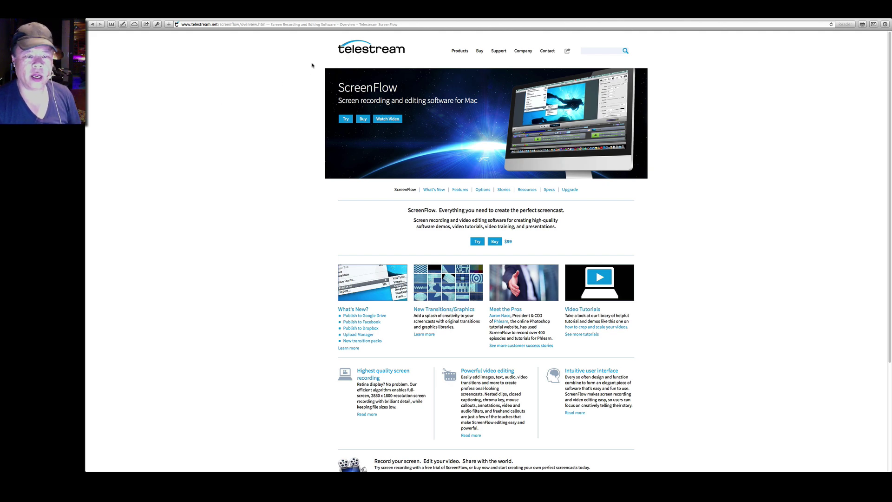
- Take Safari out of full screen and stay on the Telestream ScreenFlow page
{"action": "key", "text": "Escape"}
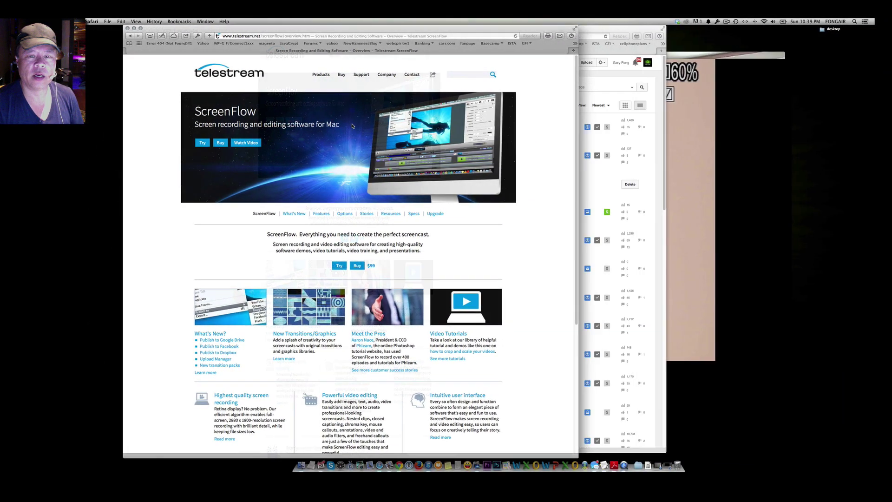
{"action": "key", "text": "super+Tab"}
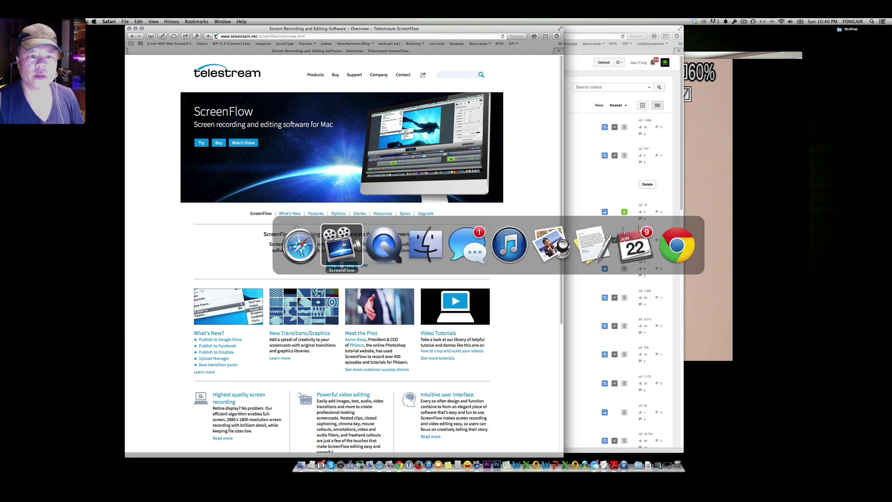
{"action": "key", "text": "Escape"}
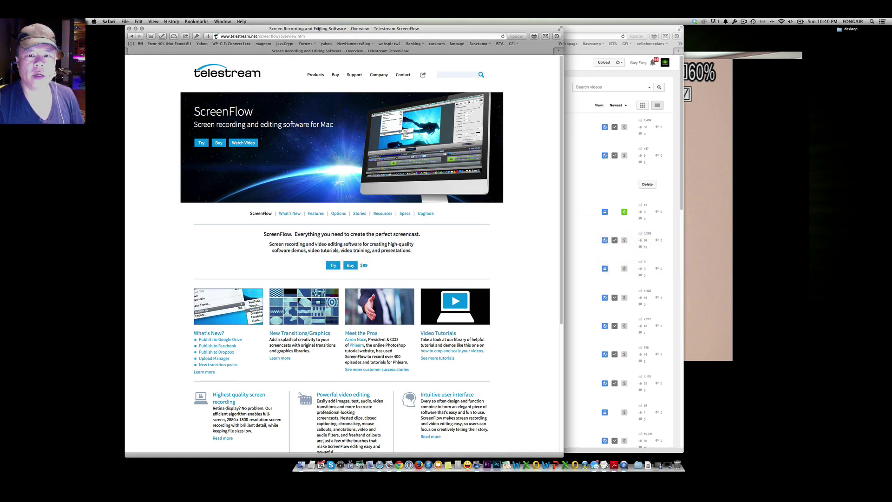
- Minimize the Telestream window, reload Video Manager, open Analytics, and bring QuickTime's paused video forward
{"action": "left_click", "coordinate": [135, 28]}
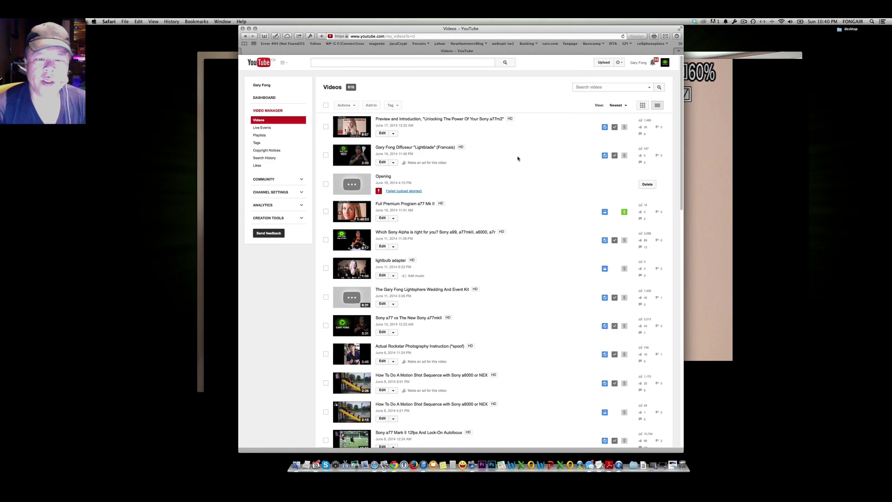
{"action": "left_click", "coordinate": [261, 112]}
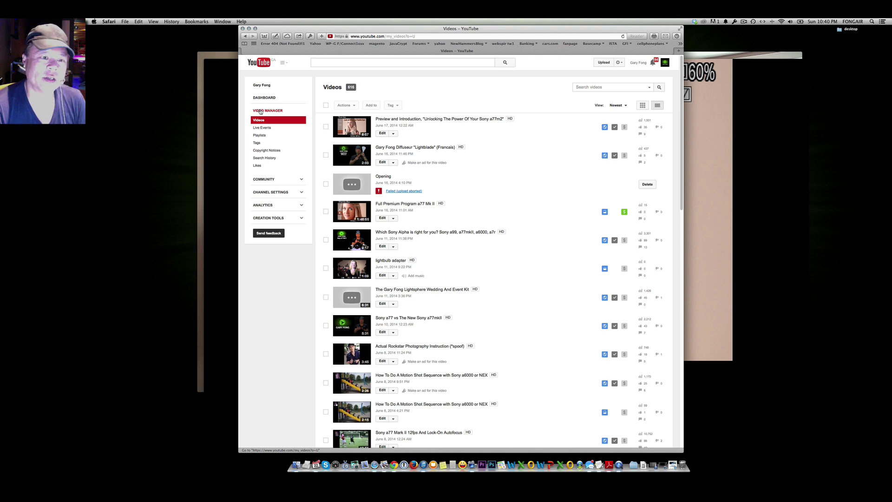
{"action": "left_click", "coordinate": [261, 112]}
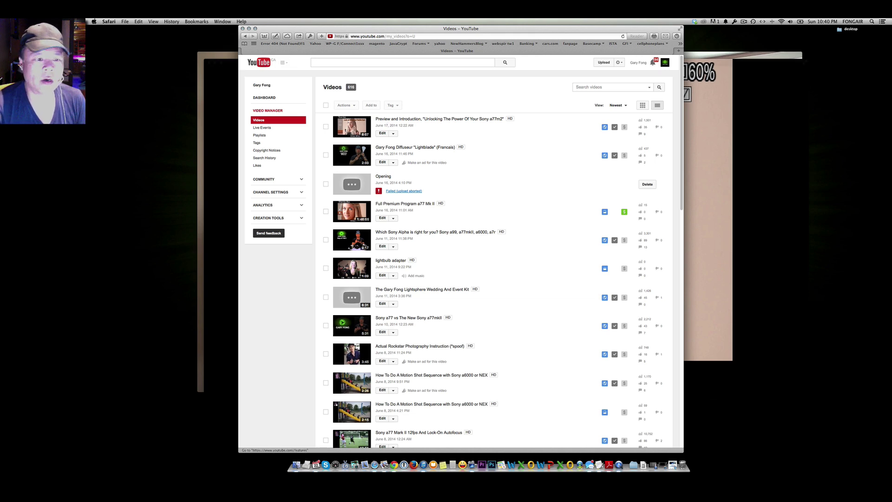
{"action": "left_click", "coordinate": [262, 112]}
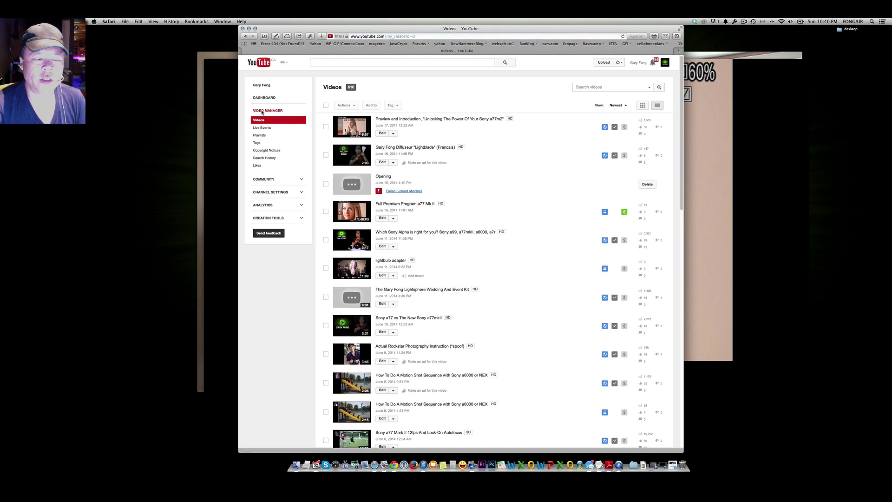
{"action": "left_click", "coordinate": [268, 205]}
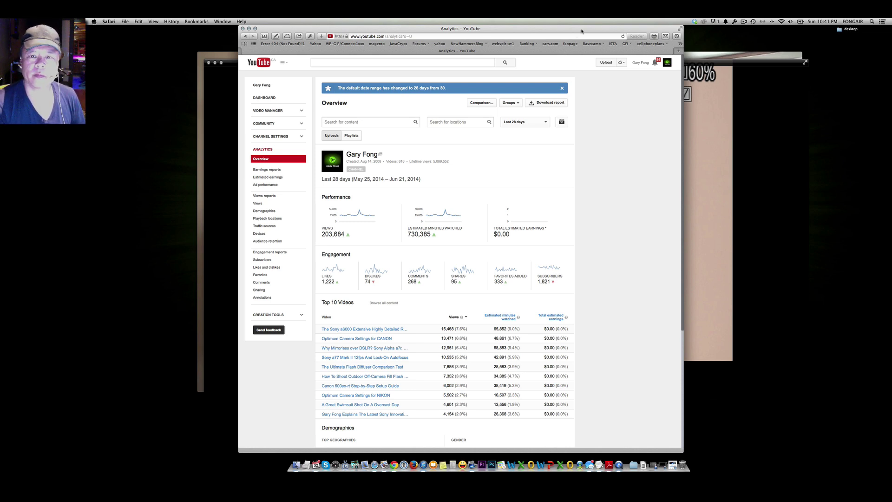
{"action": "left_click", "coordinate": [697, 64]}
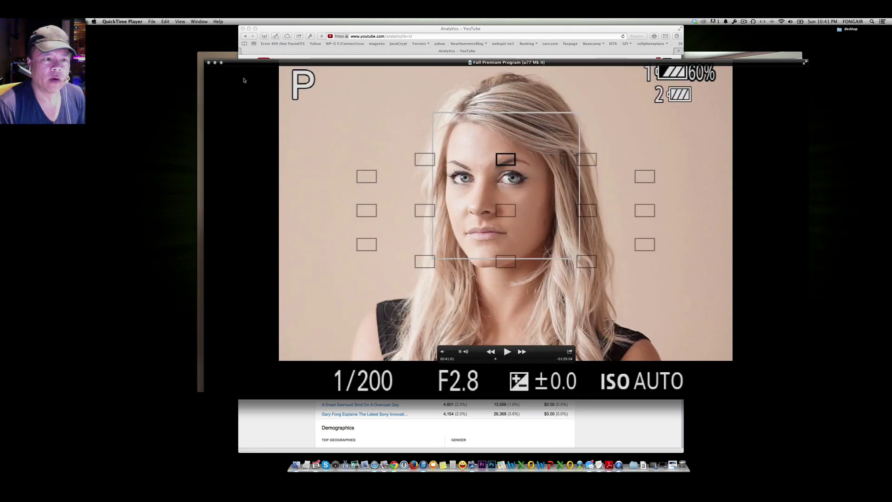
- Open the Opening mp4 from Finder in QuickTime and show it full screen
{"action": "key", "text": "super+Tab"}
{"action": "double_click", "coordinate": [431, 161]}
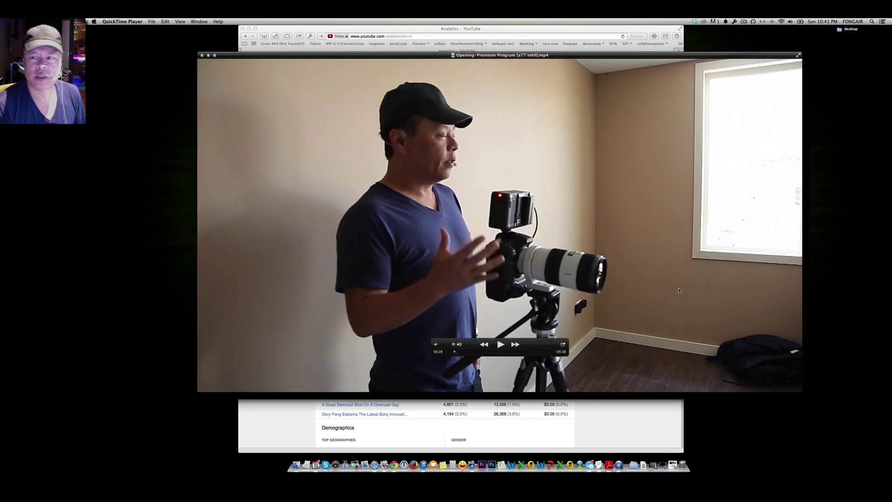
{"action": "left_click", "coordinate": [798, 55]}
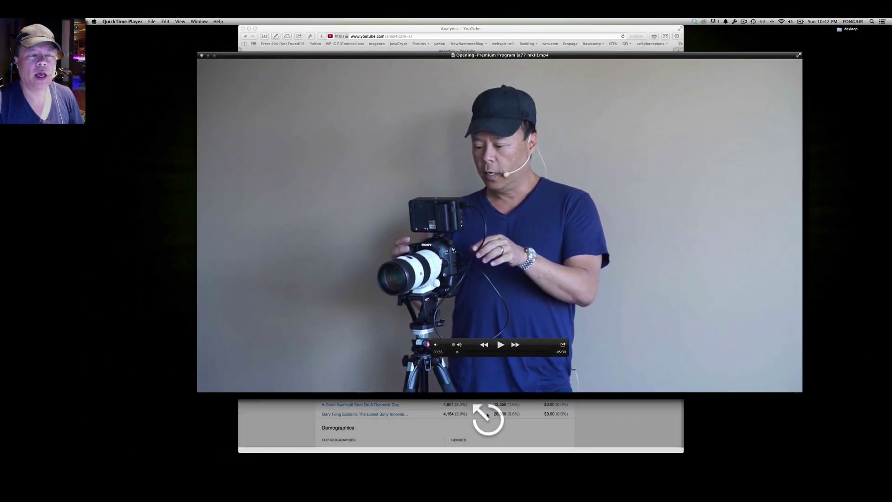
- Close the Opening video window and stop the screen recording
{"action": "key", "text": "super"}
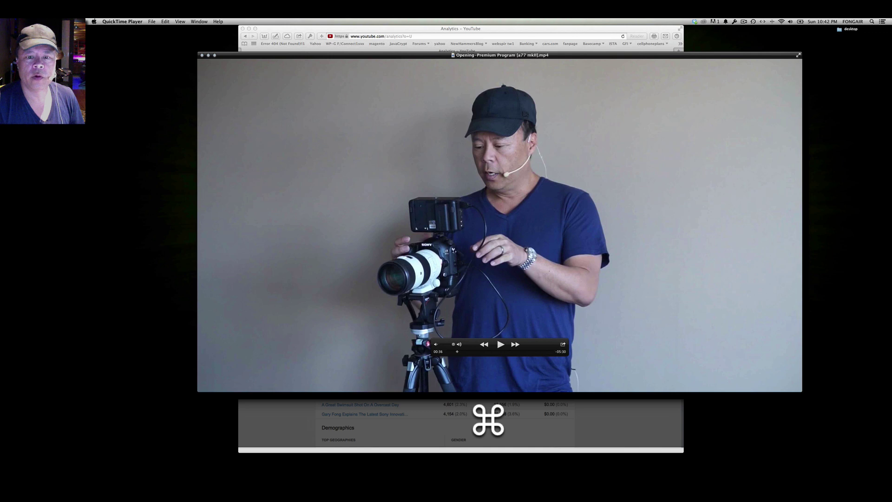
{"action": "key", "text": "super+w"}
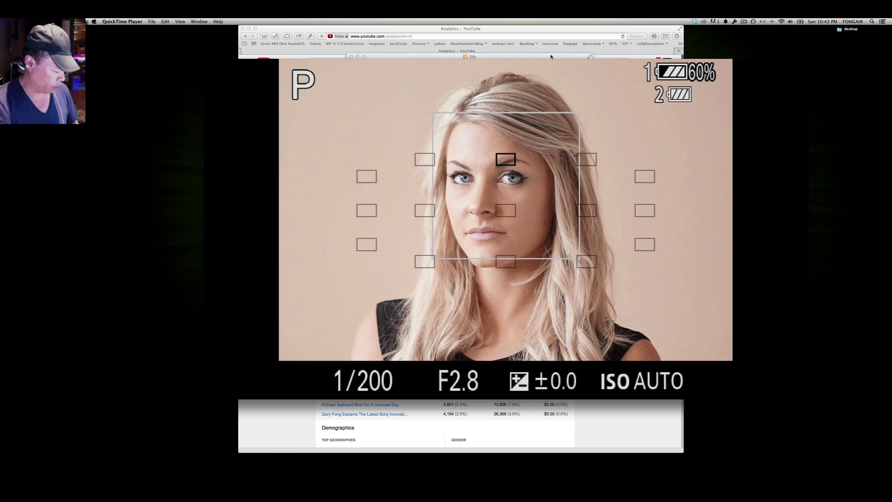
{"action": "key", "text": "shift+super"}
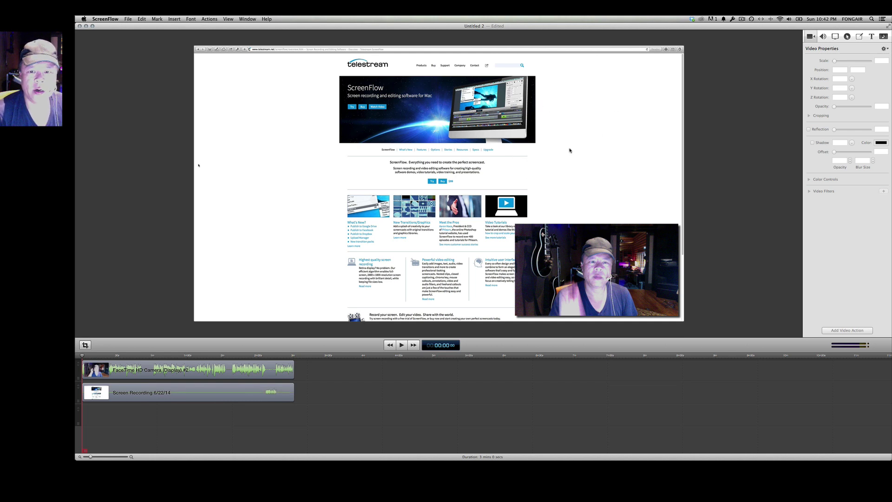
{"action": "key", "text": "super+minus"}
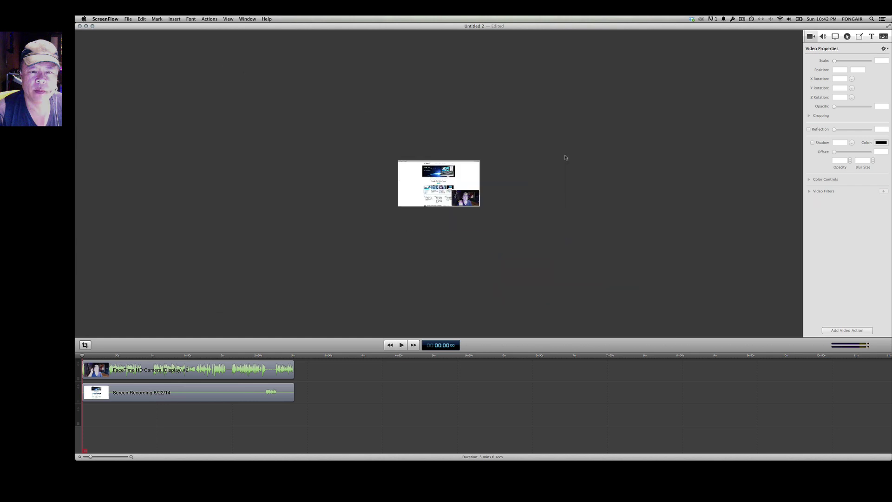
{"action": "key", "text": "super+plus"}
{"action": "key", "text": "super+plus"}
{"action": "key", "text": "super+minus"}
{"action": "key", "text": "super+minus"}
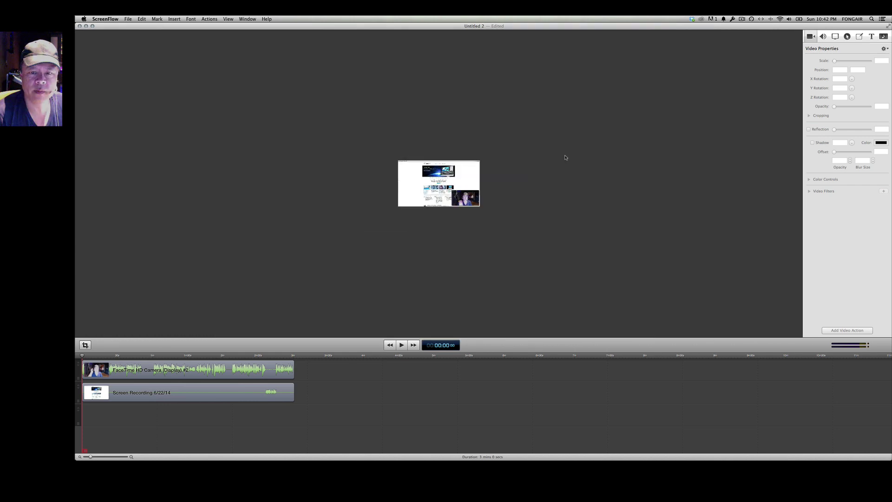
{"action": "key", "text": "super+plus"}
{"action": "key", "text": "super+plus"}
{"action": "key", "text": "super+plus"}
{"action": "key", "text": "super+minus"}
{"action": "key", "text": "super+plus"}
{"action": "key", "text": "super+minus"}
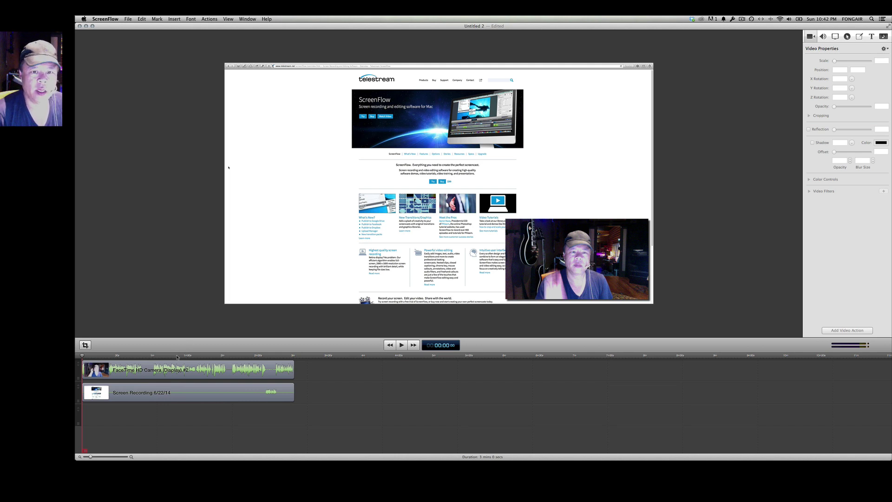
- Move the playhead to 01:15 and inspect the webcam and screen recording clips' properties
{"action": "left_click_drag", "start_coordinate": [177, 357], "coordinate": [170, 356]}
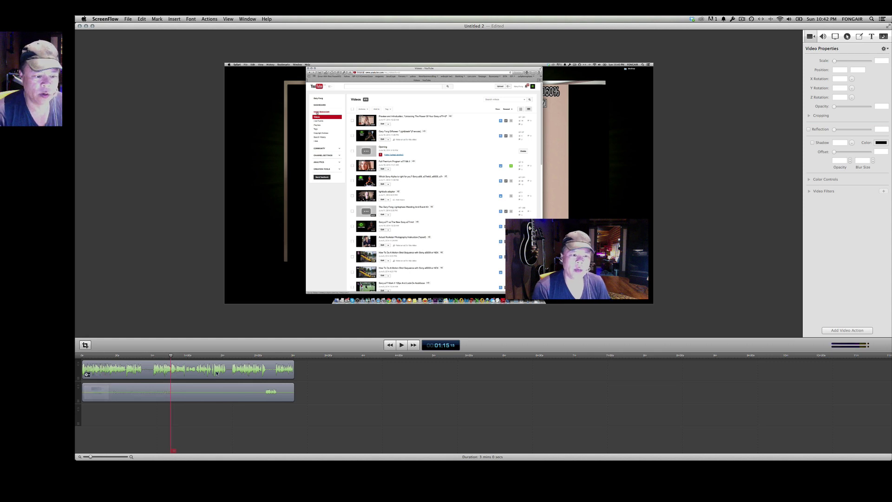
{"action": "left_click", "coordinate": [268, 369]}
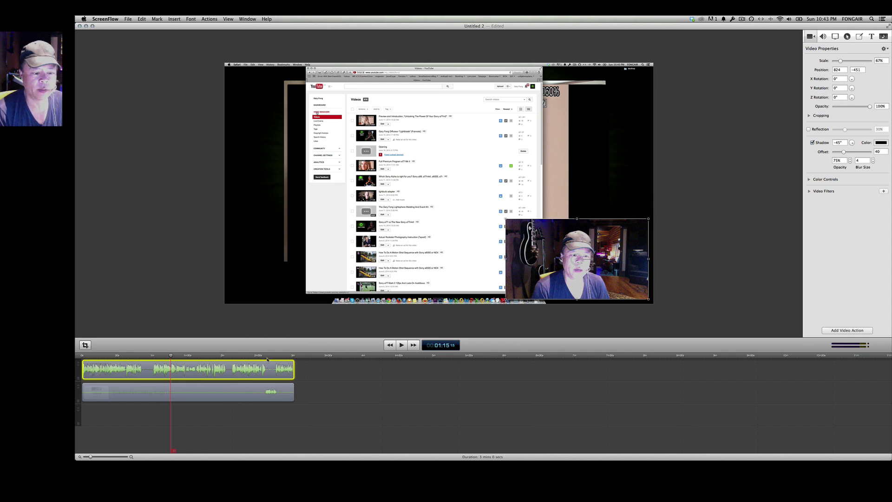
{"action": "left_click", "coordinate": [380, 193]}
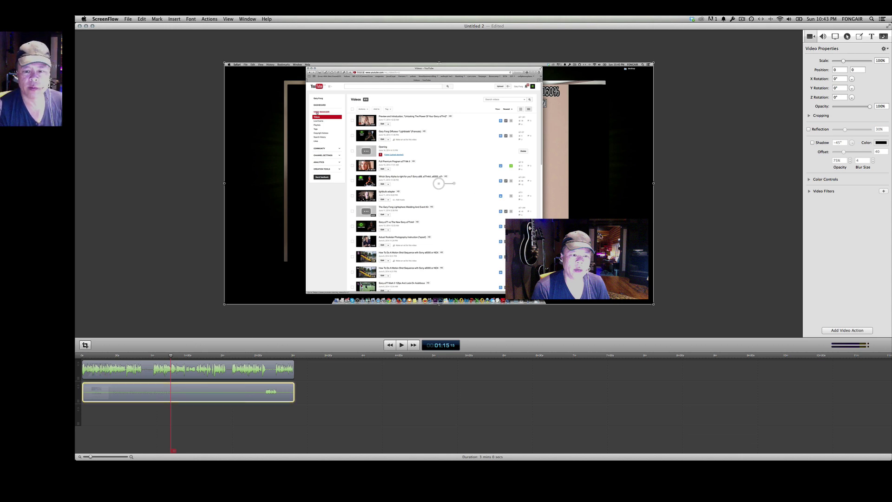
{"action": "left_click", "coordinate": [576, 259]}
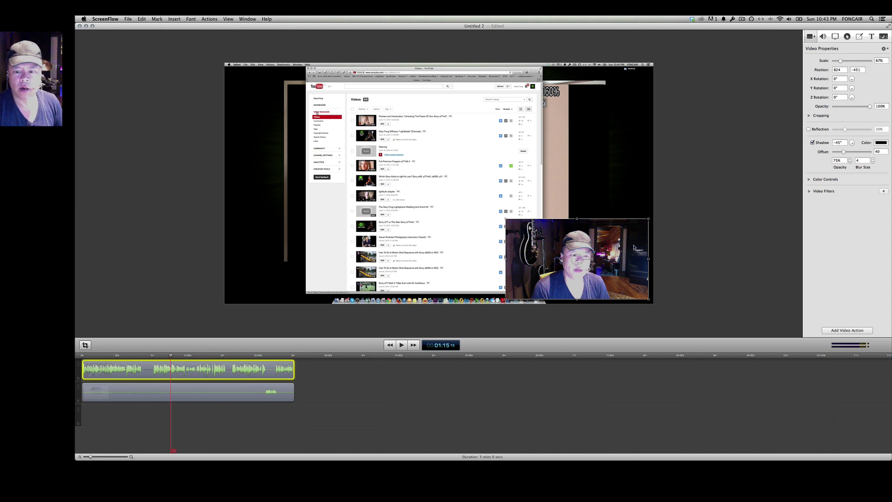
- Move the webcam insert into the canvas's top-left corner
{"action": "left_click_drag", "start_coordinate": [634, 247], "coordinate": [353, 107]}
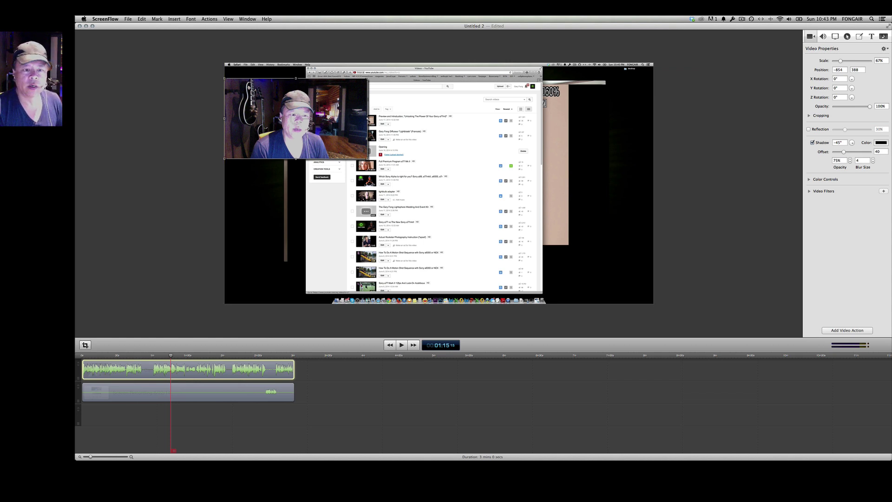
{"action": "left_click_drag", "start_coordinate": [300, 120], "coordinate": [267, 120]}
{"action": "left_click_drag", "start_coordinate": [295, 78], "coordinate": [299, 109]}
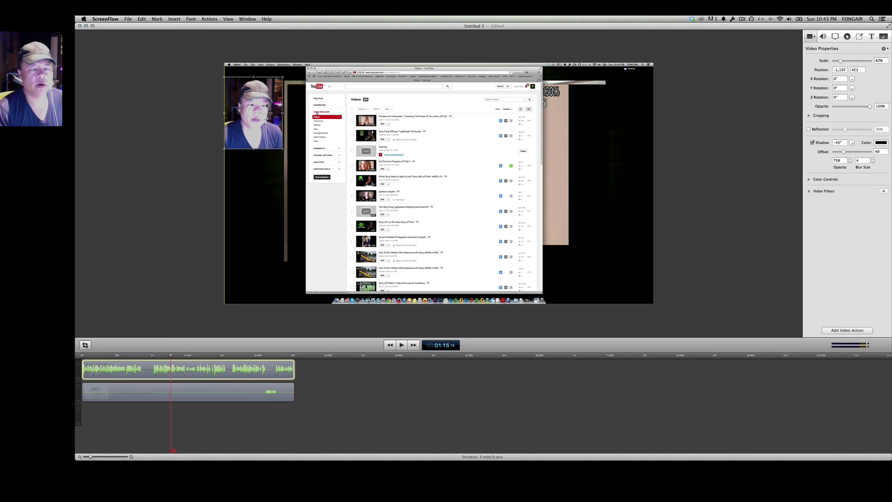
{"action": "left_click_drag", "start_coordinate": [269, 105], "coordinate": [269, 104]}
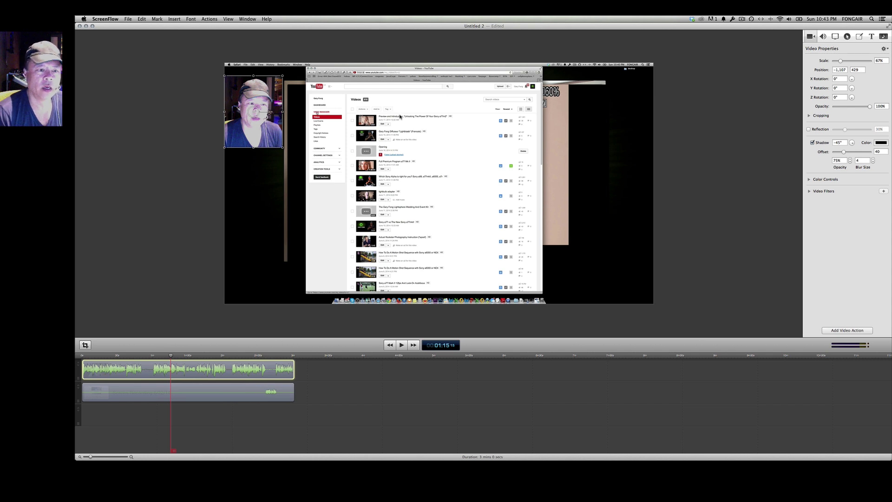
- Scale the screen recording to 95% centred, and shrink the webcam insert to 43%
{"action": "left_click", "coordinate": [400, 116]}
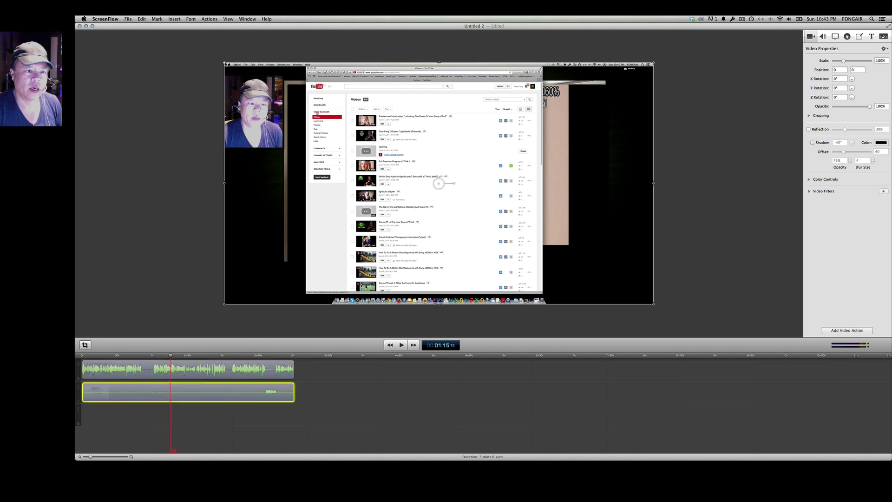
{"action": "left_click_drag", "start_coordinate": [225, 63], "coordinate": [246, 78]}
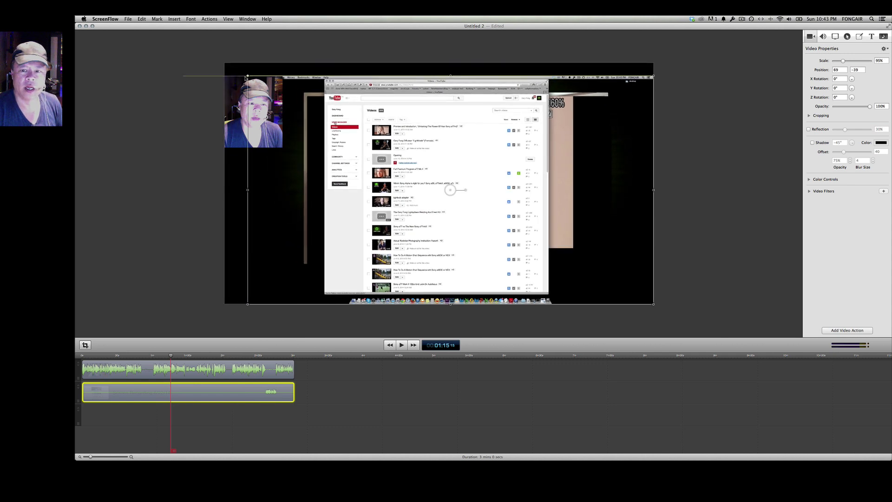
{"action": "left_click_drag", "start_coordinate": [437, 153], "coordinate": [437, 146]}
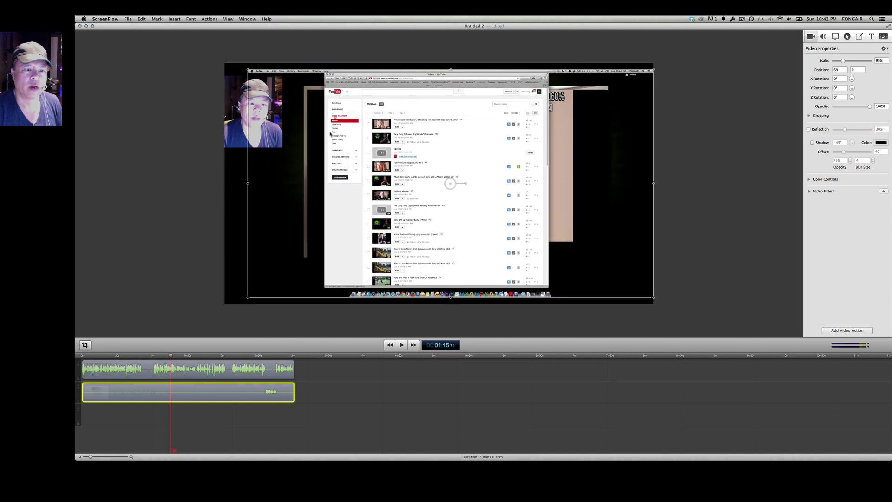
{"action": "left_click", "coordinate": [233, 121]}
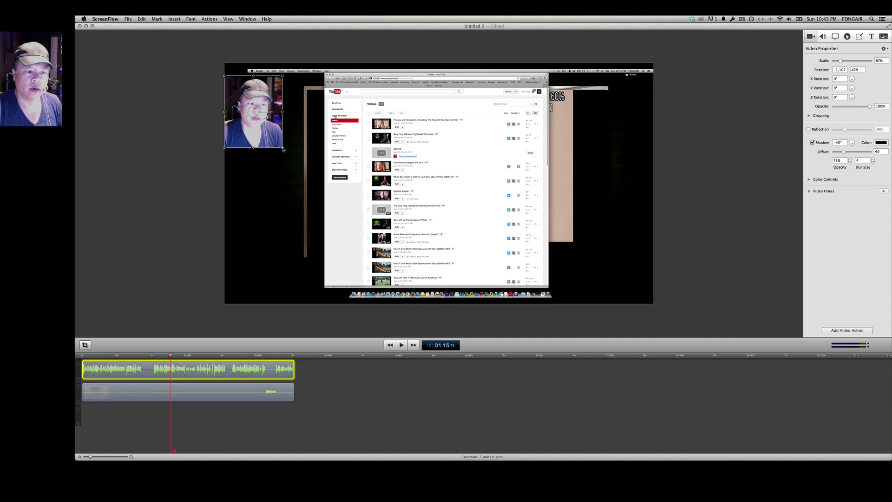
{"action": "left_click_drag", "start_coordinate": [283, 149], "coordinate": [263, 122]}
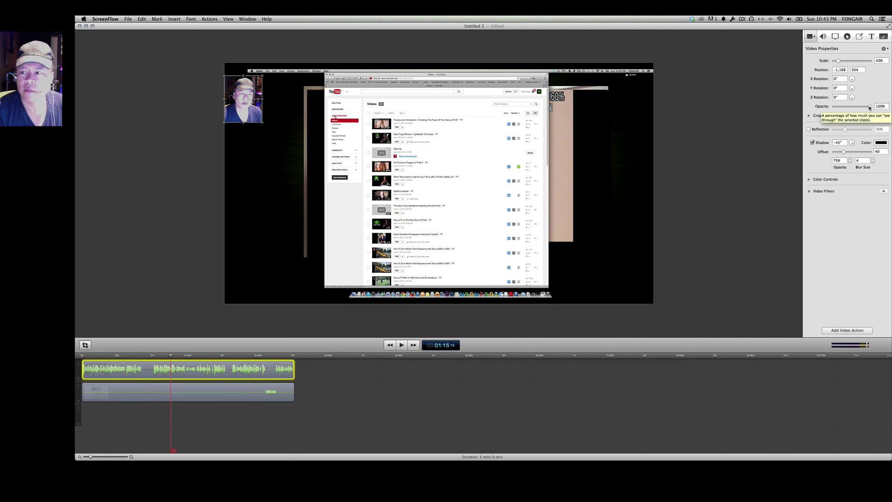
- Briefly fade the webcam inset to 23% opacity, then play the project to 01:16
{"action": "left_click_drag", "start_coordinate": [869, 108], "coordinate": [842, 109]}
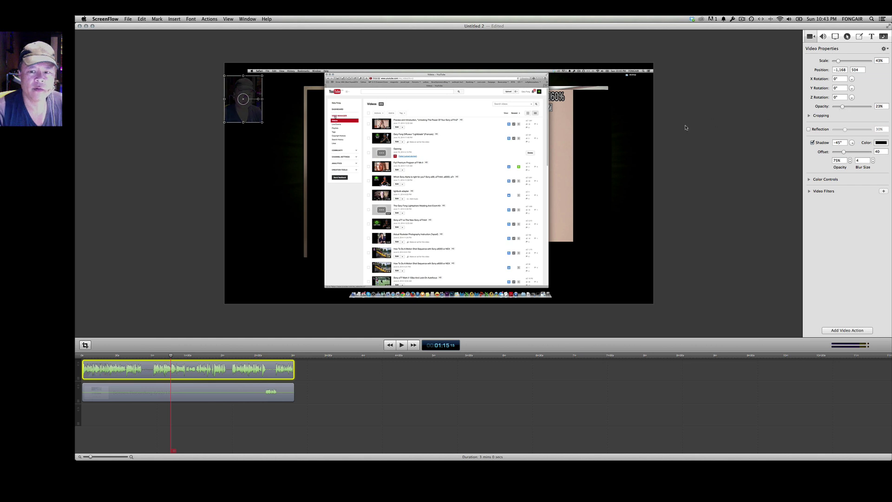
{"action": "left_click", "coordinate": [642, 135]}
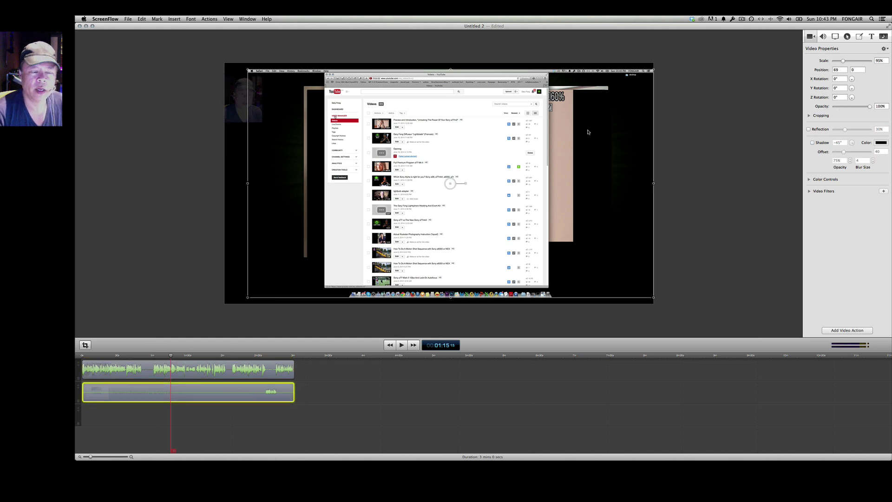
{"action": "left_click", "coordinate": [238, 174]}
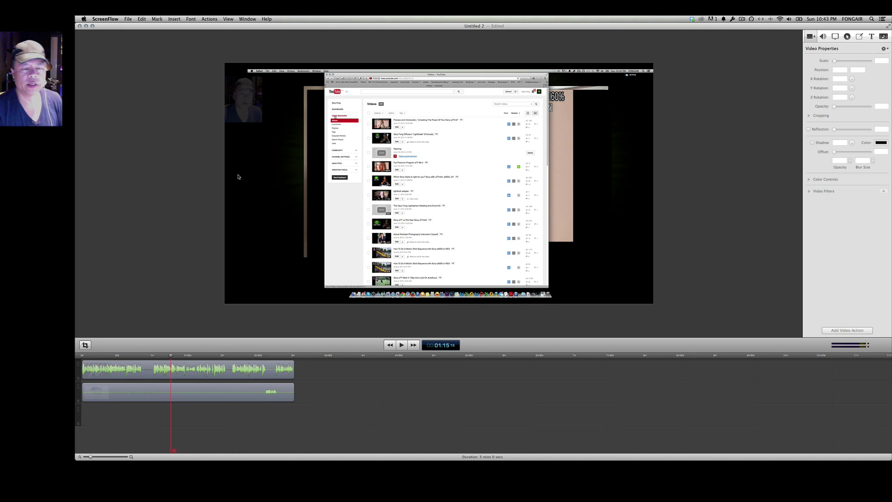
{"action": "key", "text": "space"}
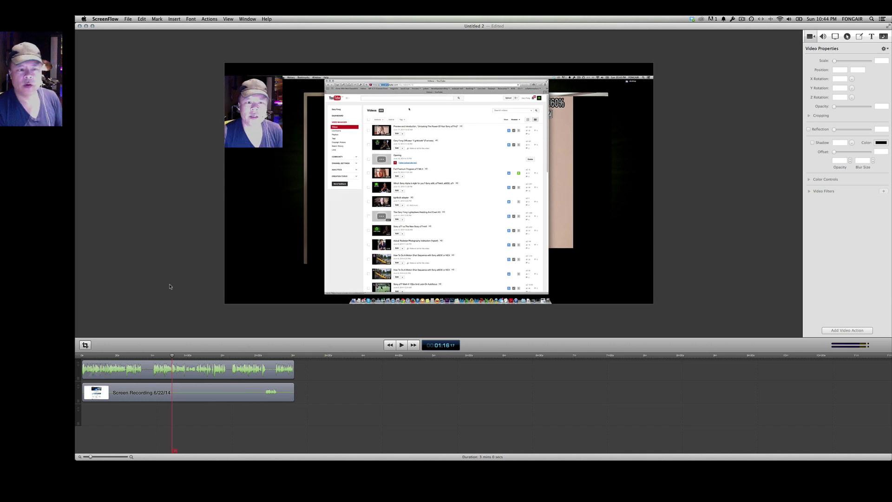
- Detach the webcam clip's audio onto its own track
{"action": "left_click", "coordinate": [270, 109]}
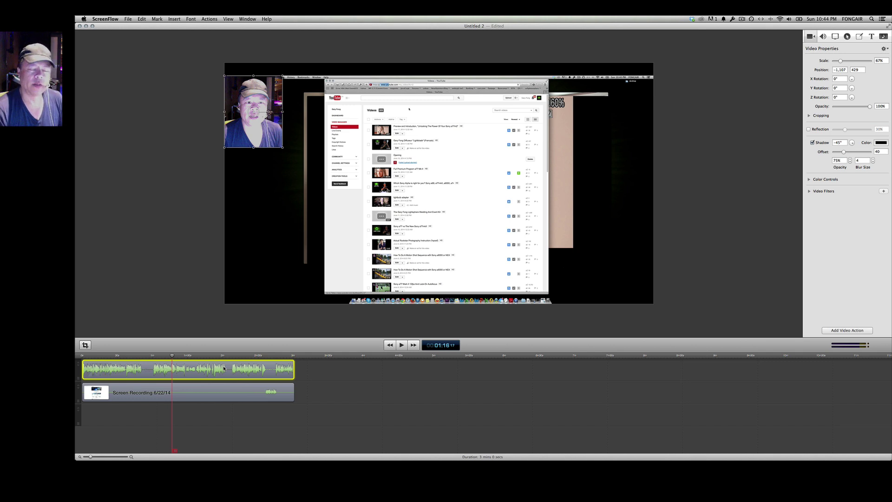
{"action": "right_click", "coordinate": [223, 368]}
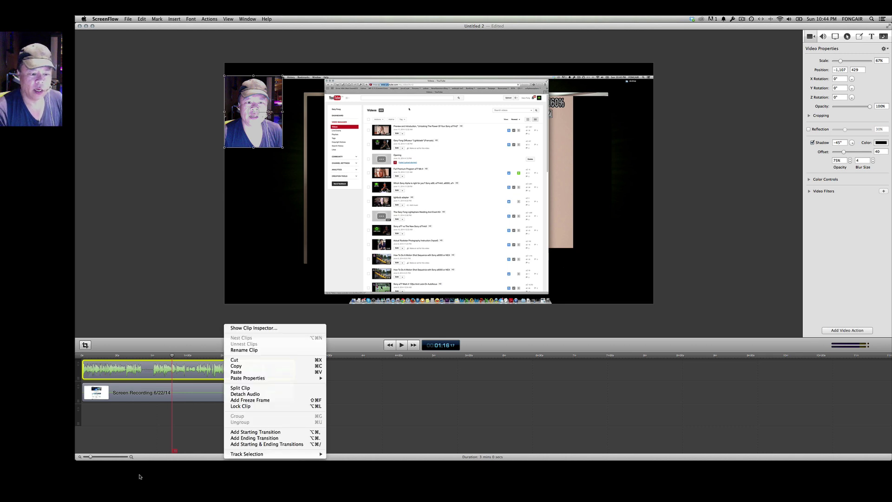
{"action": "left_click", "coordinate": [245, 394]}
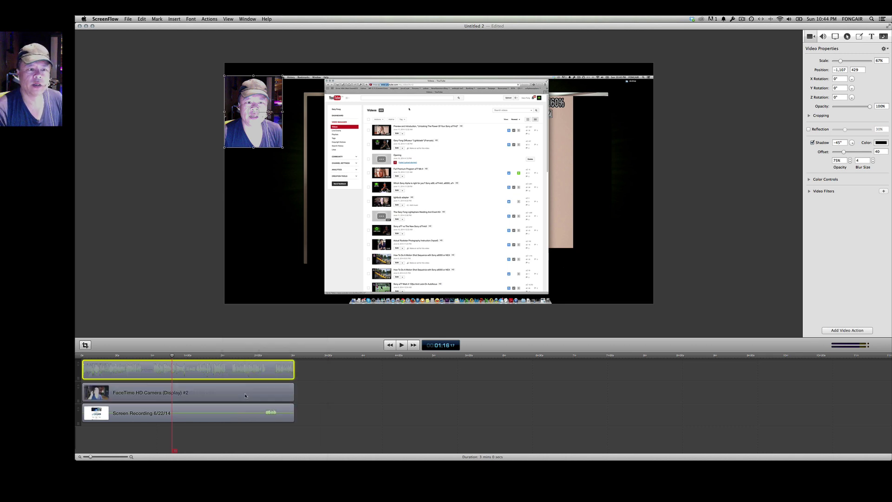
- Delete the FaceTime webcam video clip and scale the screen recording to fill the canvas
{"action": "left_click", "coordinate": [344, 389]}
{"action": "left_click", "coordinate": [282, 372]}
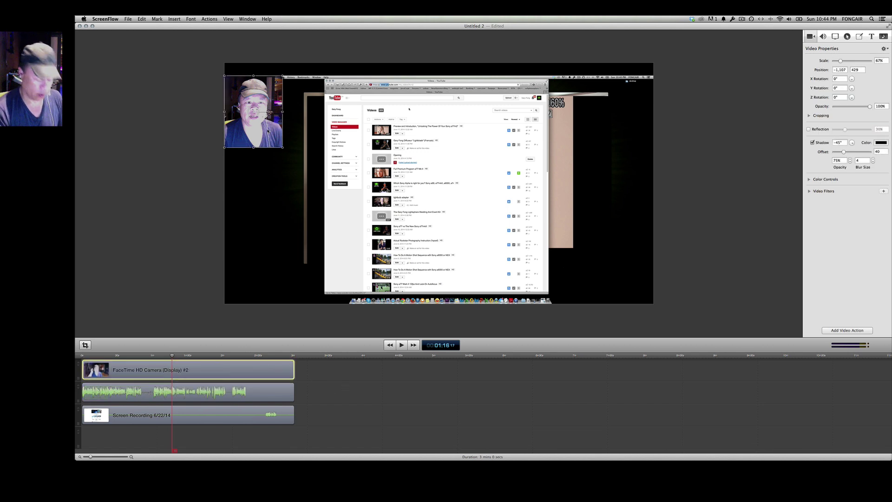
{"action": "key", "text": "Delete"}
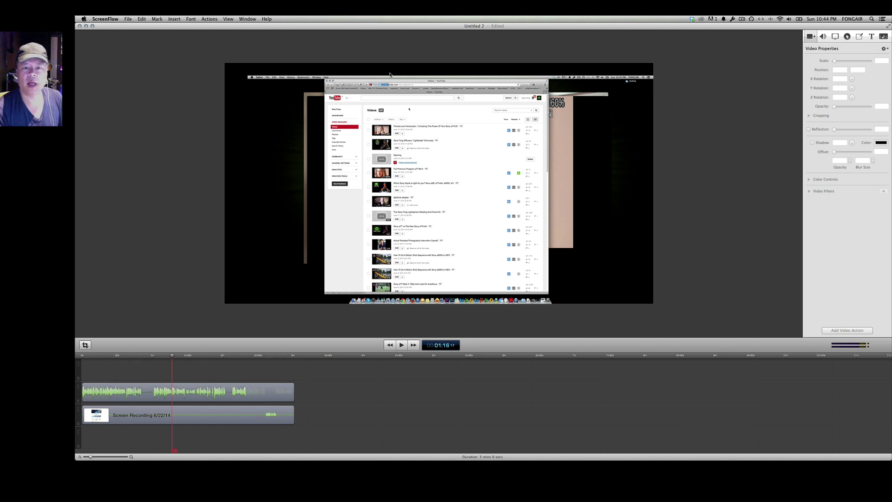
{"action": "left_click", "coordinate": [249, 82]}
{"action": "left_click_drag", "start_coordinate": [245, 78], "coordinate": [227, 67]}
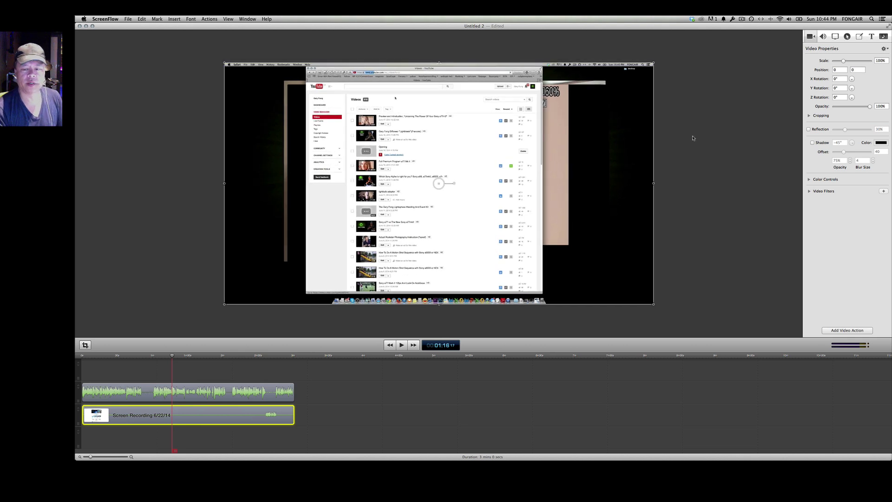
- Play briefly, then move the playhead to about 01:43 and select the screen recording
{"action": "left_click", "coordinate": [665, 149]}
{"action": "key", "text": "space"}
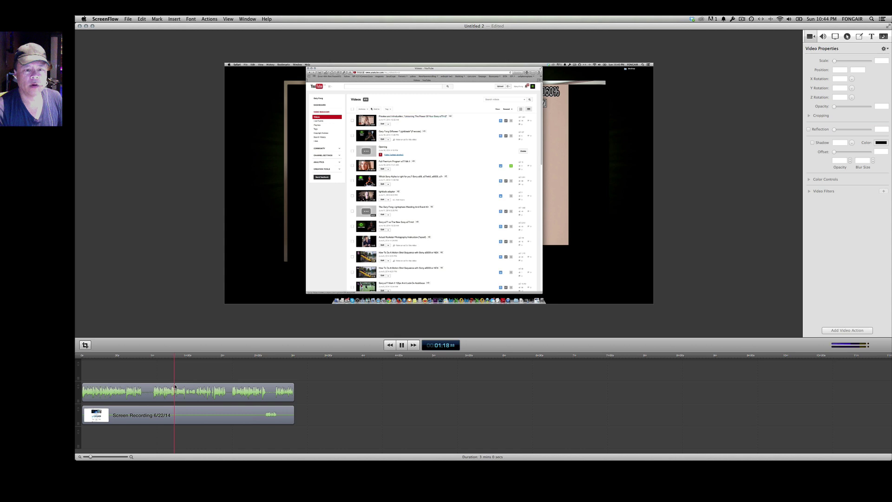
{"action": "key", "text": "space"}
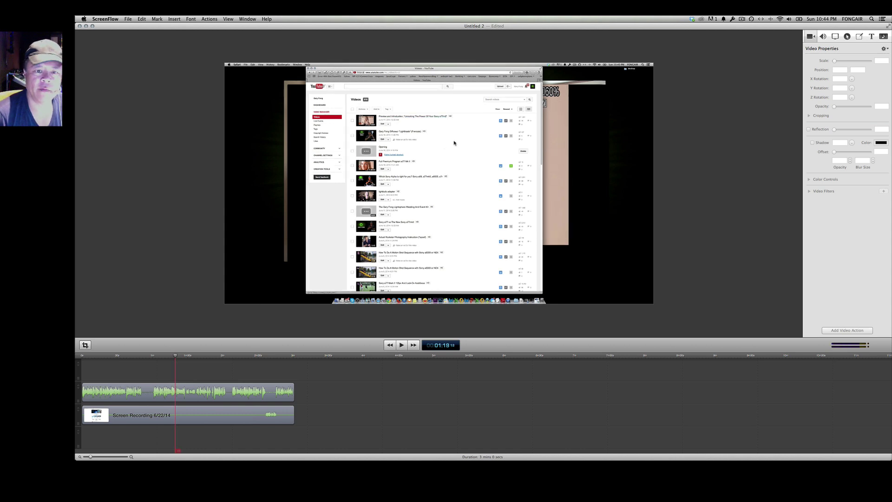
{"action": "left_click", "coordinate": [177, 356]}
{"action": "left_click_drag", "start_coordinate": [177, 357], "coordinate": [203, 360]}
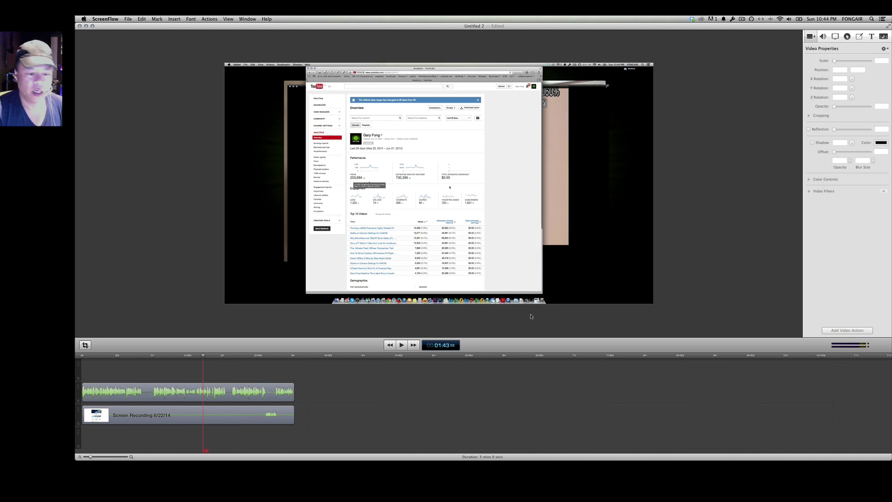
{"action": "left_click", "coordinate": [234, 415]}
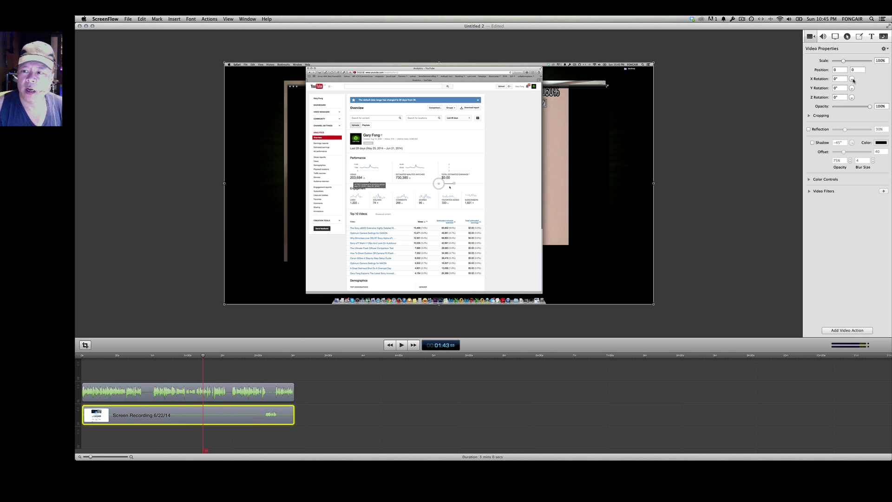
- Add a mouse-highlight callout action to the screen recording
{"action": "left_click", "coordinate": [848, 37]}
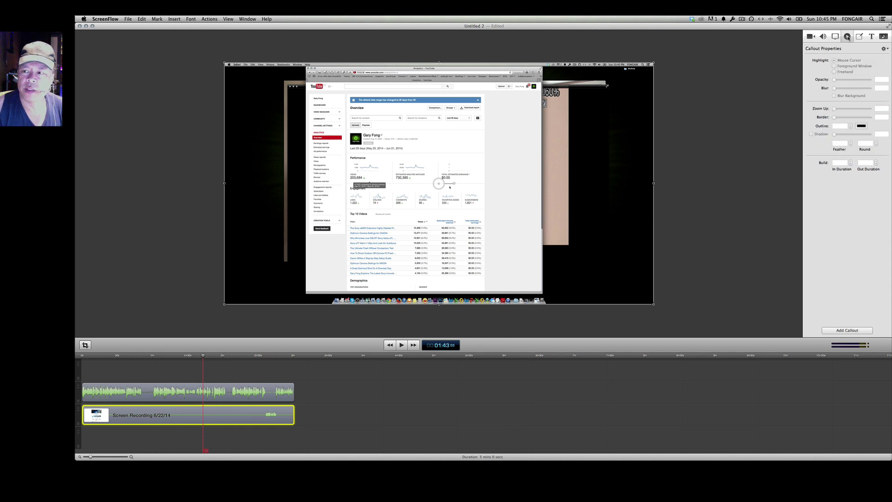
{"action": "left_click", "coordinate": [888, 49]}
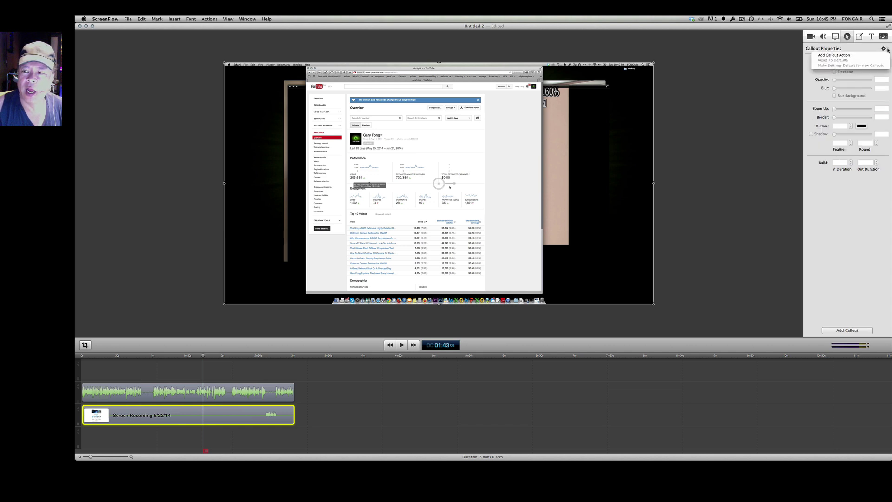
{"action": "left_click", "coordinate": [862, 55]}
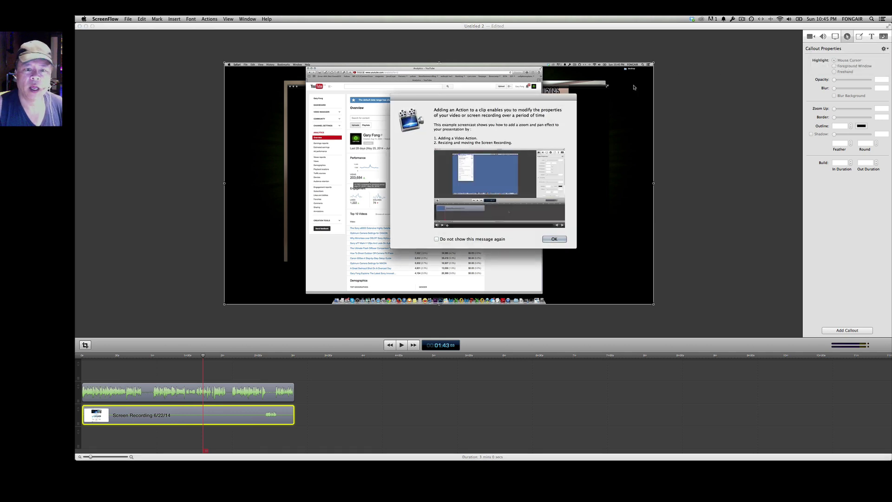
{"action": "left_click", "coordinate": [554, 239]}
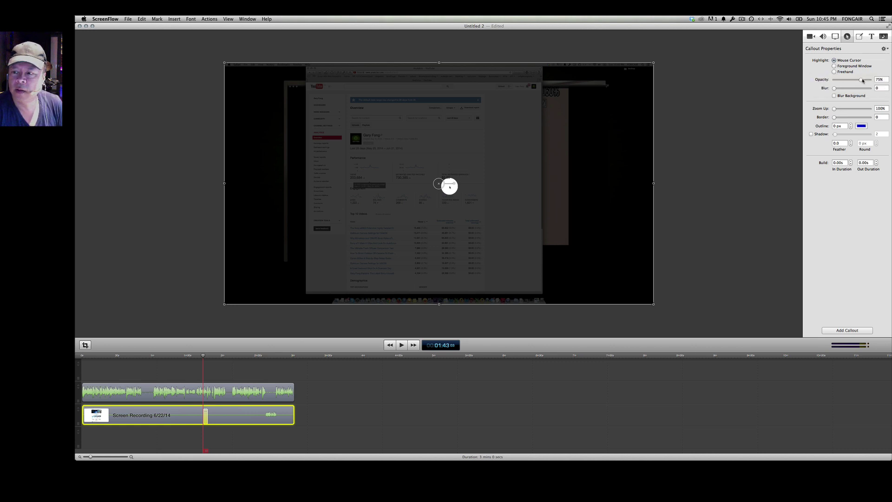
- Set the callout's dimming opacity to 41% and blur to 0.7 at 01:43
{"action": "left_click_drag", "start_coordinate": [861, 81], "coordinate": [829, 85]}
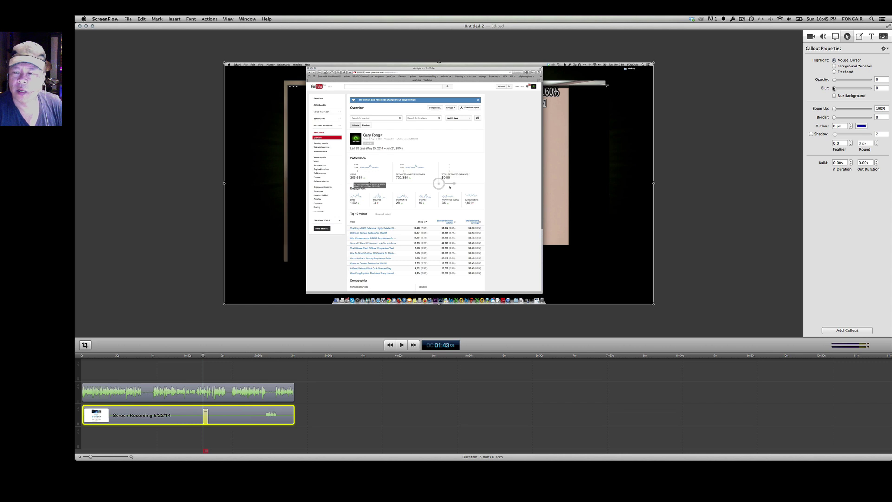
{"action": "mouse_move", "coordinate": [834, 82]}
{"action": "left_mouse_down"}
{"action": "mouse_move", "coordinate": [863, 81]}
{"action": "mouse_move", "coordinate": [834, 81]}
{"action": "left_mouse_up"}
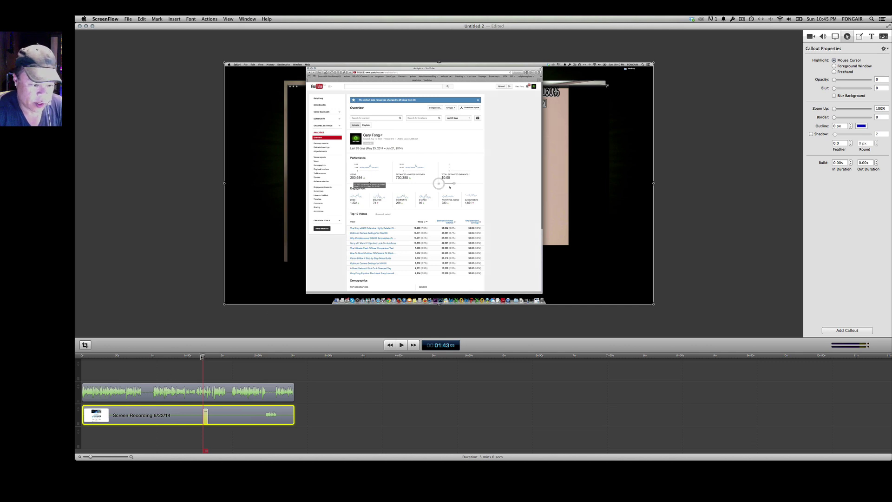
{"action": "left_click", "coordinate": [207, 356]}
{"action": "left_click_drag", "start_coordinate": [207, 357], "coordinate": [205, 356]}
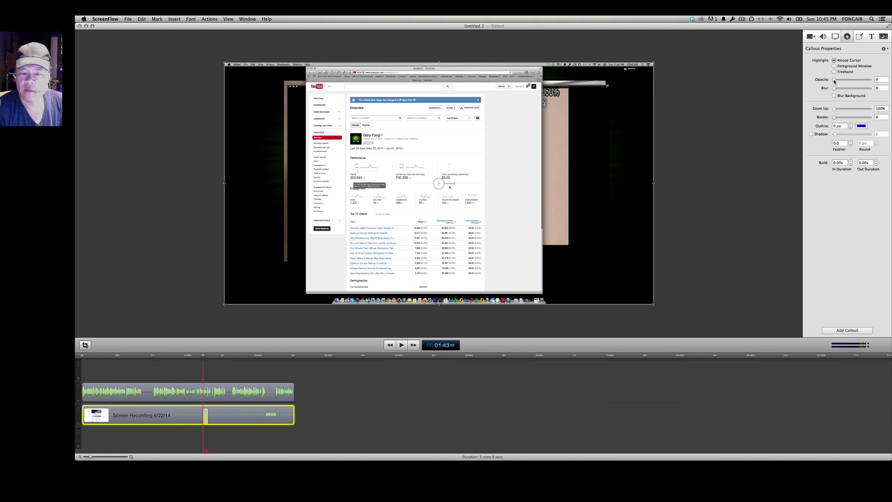
{"action": "left_click_drag", "start_coordinate": [834, 80], "coordinate": [849, 83]}
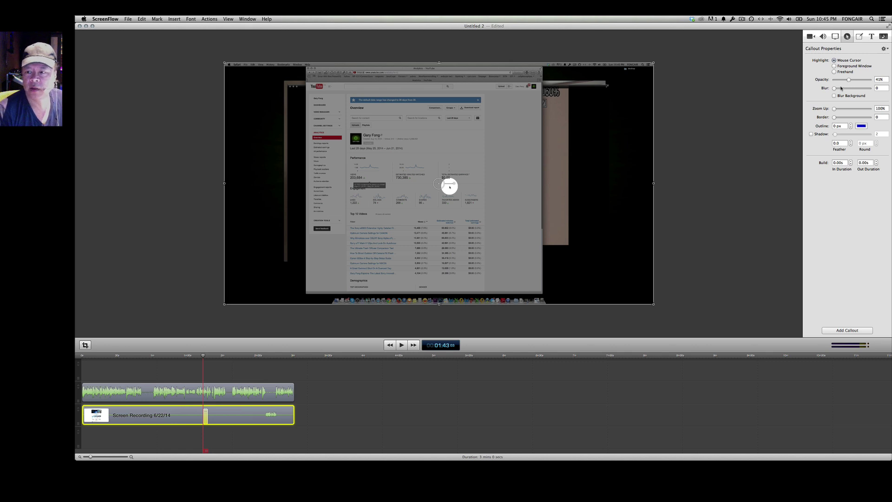
{"action": "mouse_move", "coordinate": [834, 89]}
{"action": "left_mouse_down"}
{"action": "mouse_move", "coordinate": [879, 89]}
{"action": "mouse_move", "coordinate": [836, 95]}
{"action": "left_mouse_up"}
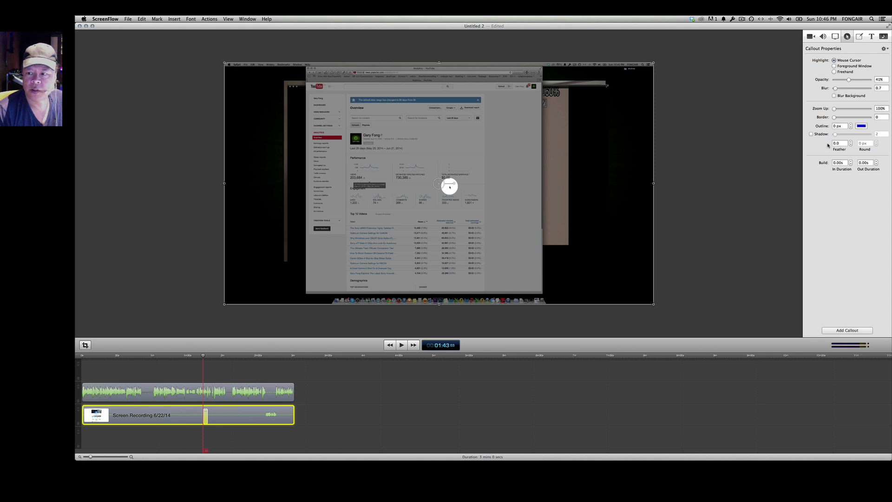
{"action": "left_click", "coordinate": [809, 39]}
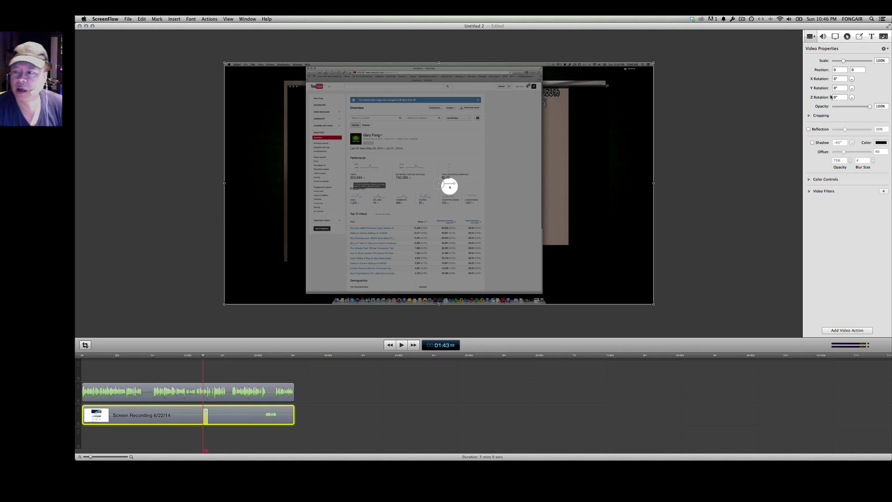
- Set the recorded pointer's zoom to 500% and opacity to 50%, then preview playback
{"action": "left_click", "coordinate": [835, 37]}
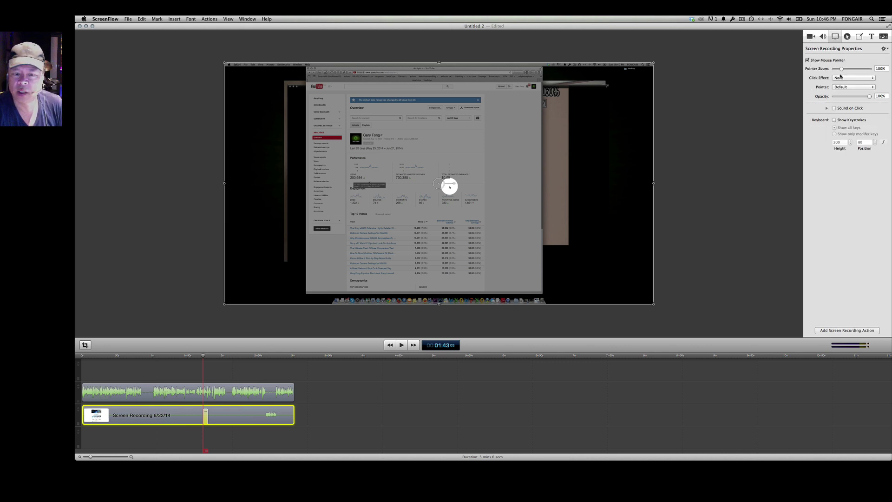
{"action": "left_click_drag", "start_coordinate": [842, 69], "coordinate": [875, 71]}
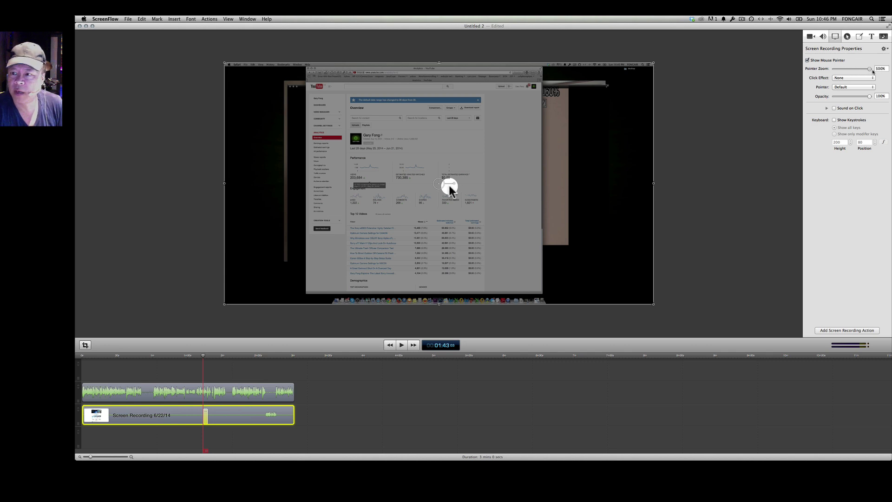
{"action": "mouse_move", "coordinate": [870, 98]}
{"action": "left_mouse_down"}
{"action": "mouse_move", "coordinate": [844, 99]}
{"action": "mouse_move", "coordinate": [853, 99]}
{"action": "left_mouse_up"}
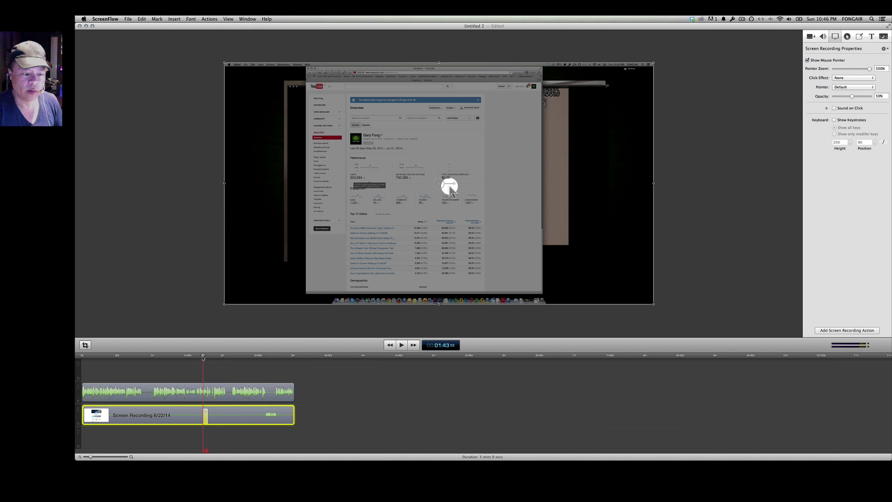
{"action": "key", "text": "space"}
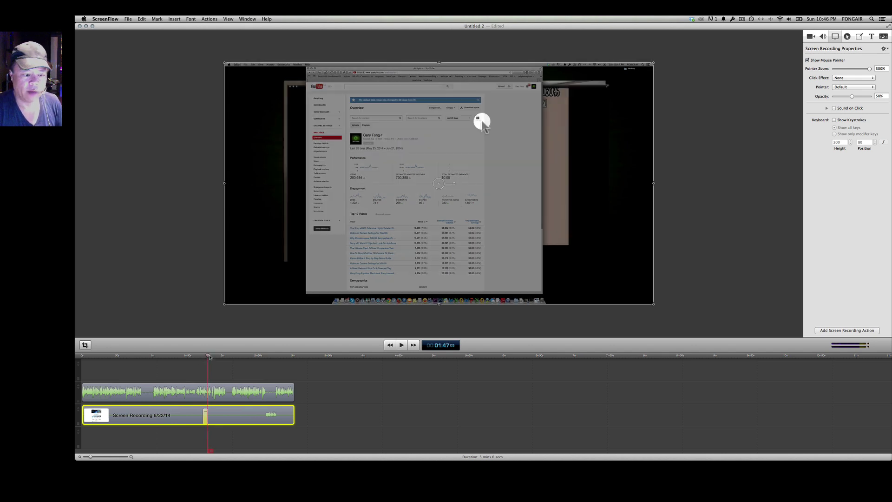
- Lengthen the callout action along the clip and preview playback through to 01:54
{"action": "left_click", "coordinate": [207, 356]}
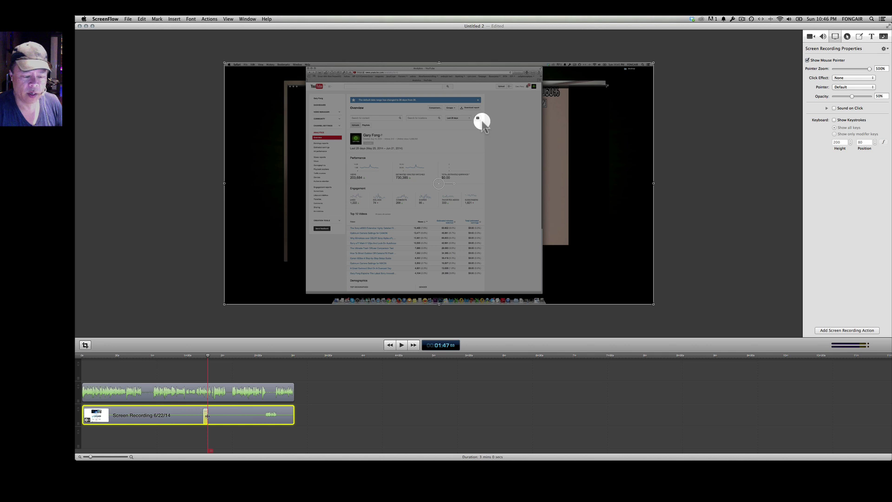
{"action": "mouse_move", "coordinate": [207, 416]}
{"action": "left_mouse_down"}
{"action": "mouse_move", "coordinate": [274, 416]}
{"action": "mouse_move", "coordinate": [238, 416]}
{"action": "left_mouse_up"}
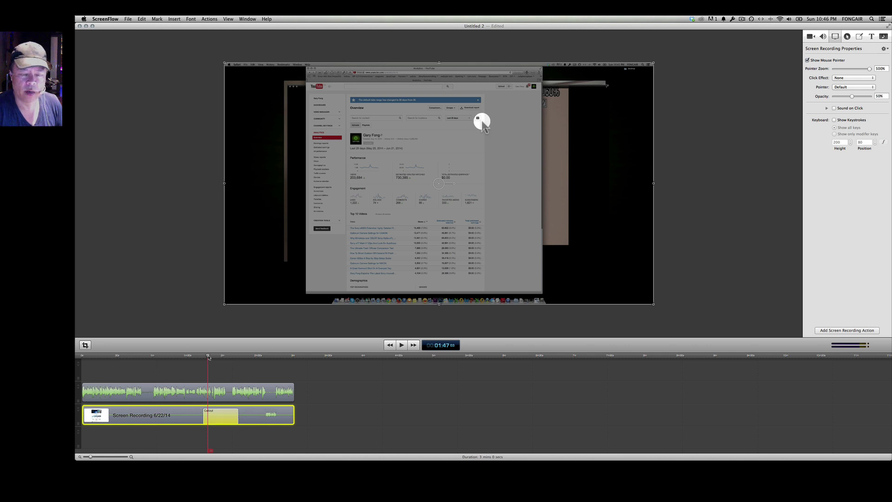
{"action": "key", "text": "space"}
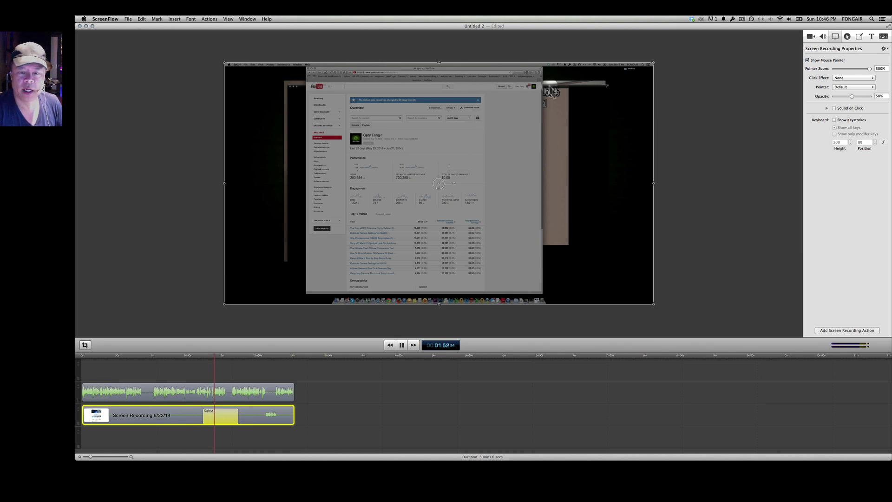
{"action": "key", "text": "space"}
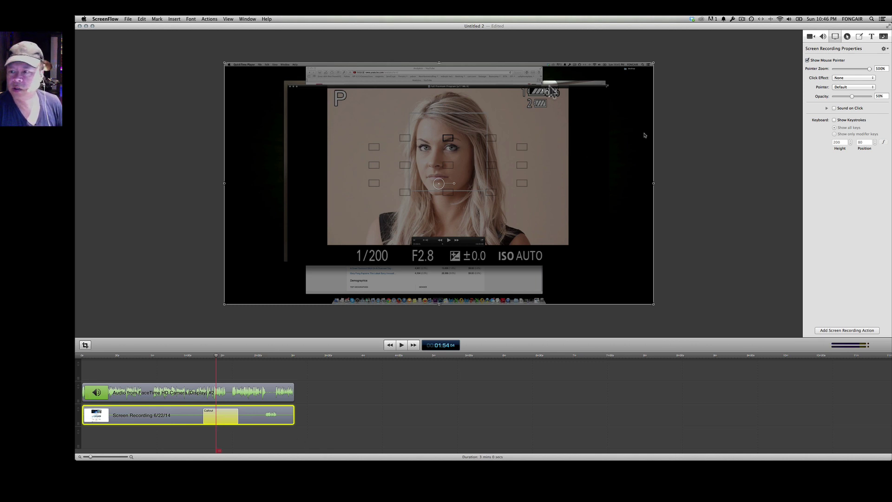
- Restore the recorded pointer to 100% opacity and select the callout action at 01:52
{"action": "left_click_drag", "start_coordinate": [852, 95], "coordinate": [869, 96]}
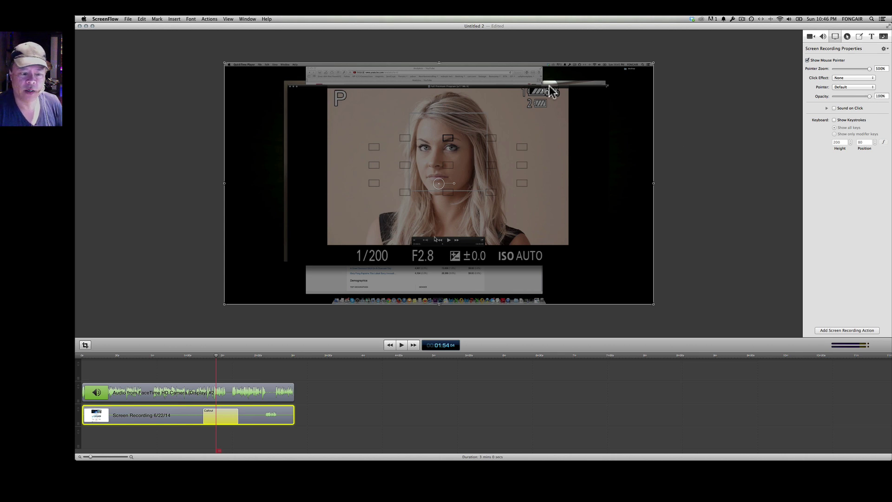
{"action": "left_click", "coordinate": [214, 356]}
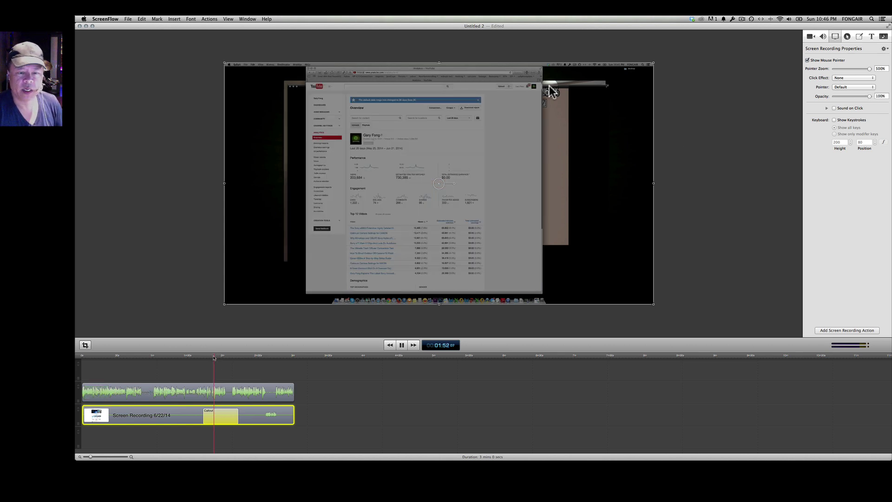
{"action": "key", "text": "space"}
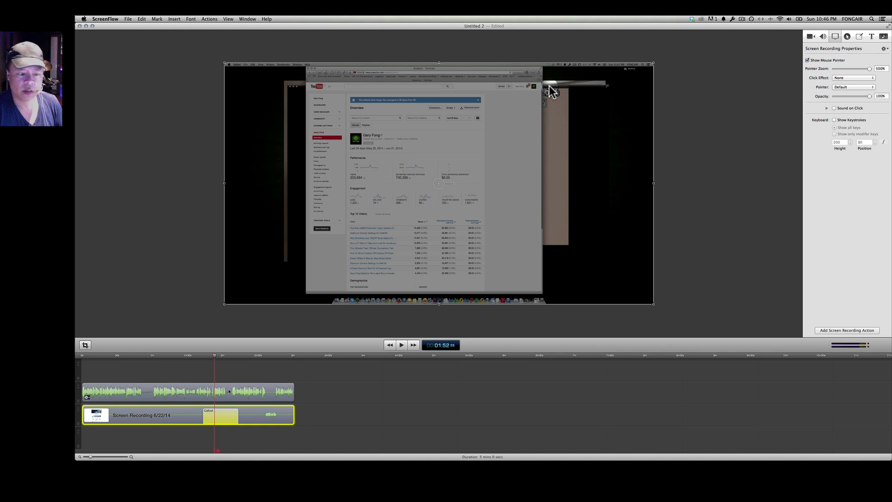
{"action": "left_click", "coordinate": [222, 415]}
{"action": "left_click", "coordinate": [260, 416]}
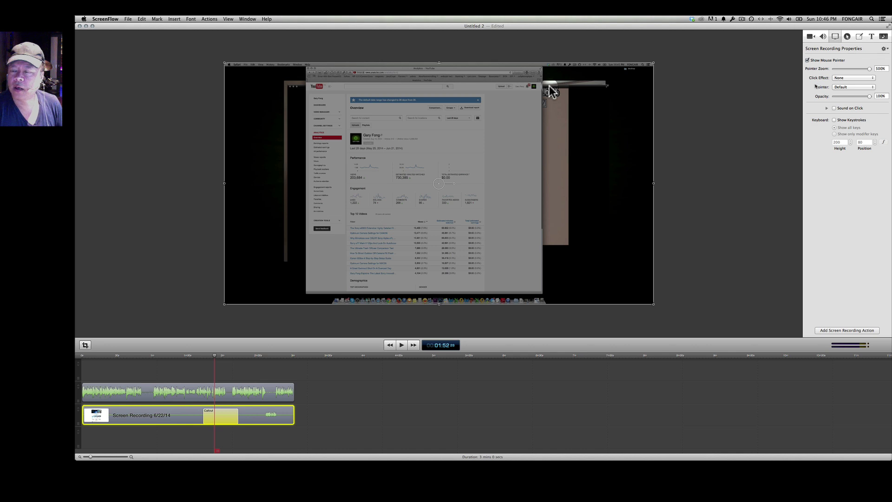
- Set the callout opacity to 0 so the canvas is no longer dimmed, then preview it
{"action": "left_click", "coordinate": [847, 37]}
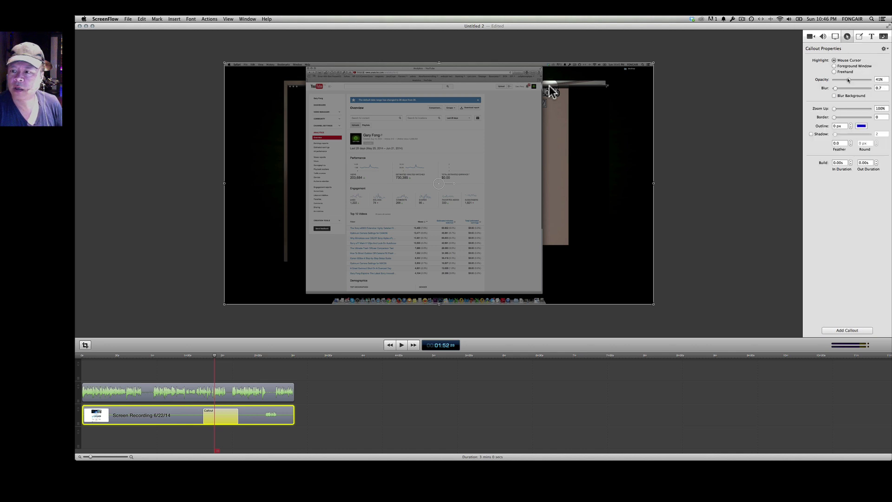
{"action": "mouse_move", "coordinate": [849, 80]}
{"action": "left_mouse_down"}
{"action": "mouse_move", "coordinate": [871, 80]}
{"action": "mouse_move", "coordinate": [832, 81]}
{"action": "left_mouse_up"}
{"action": "key", "text": "space"}
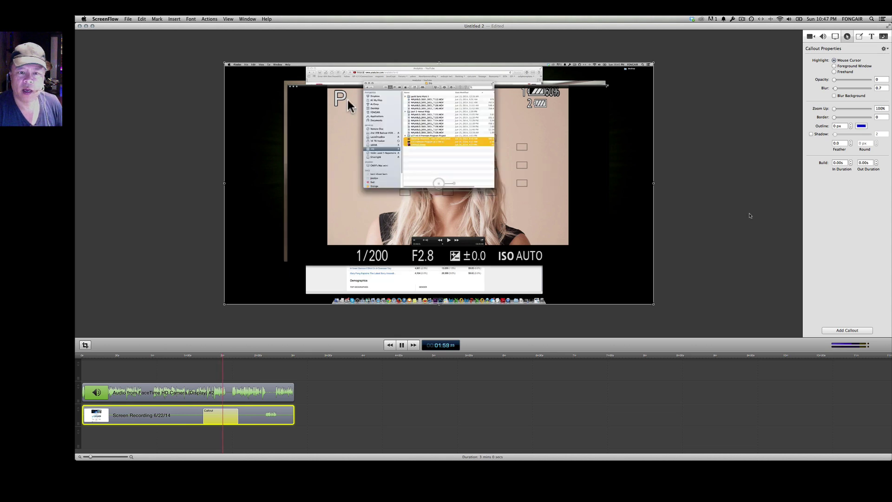
{"action": "key", "text": "space"}
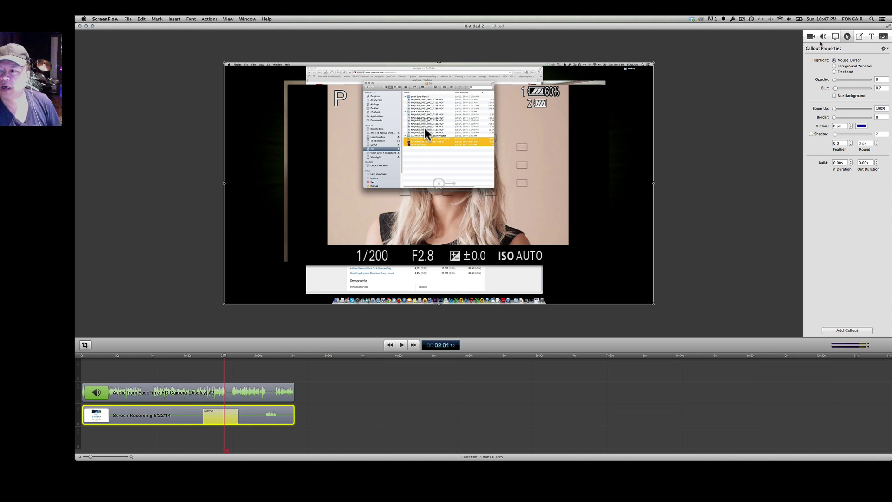
- Browse the audio, video, annotation, text and media inspectors, ending on Screen Recording Properties
{"action": "left_click", "coordinate": [821, 37]}
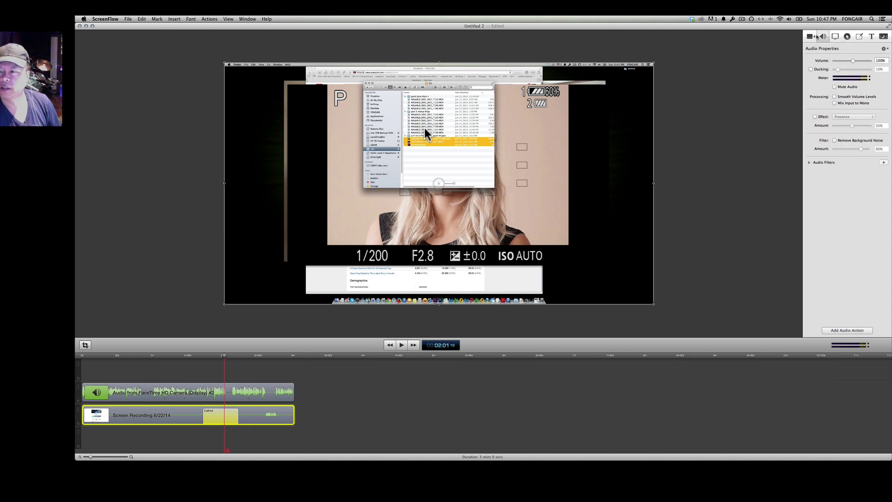
{"action": "left_click", "coordinate": [810, 36]}
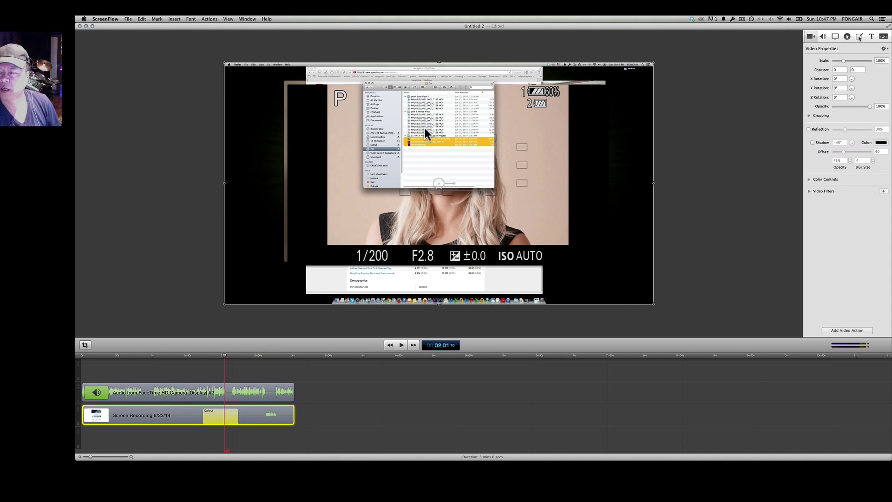
{"action": "left_click", "coordinate": [859, 37]}
{"action": "left_click", "coordinate": [870, 37]}
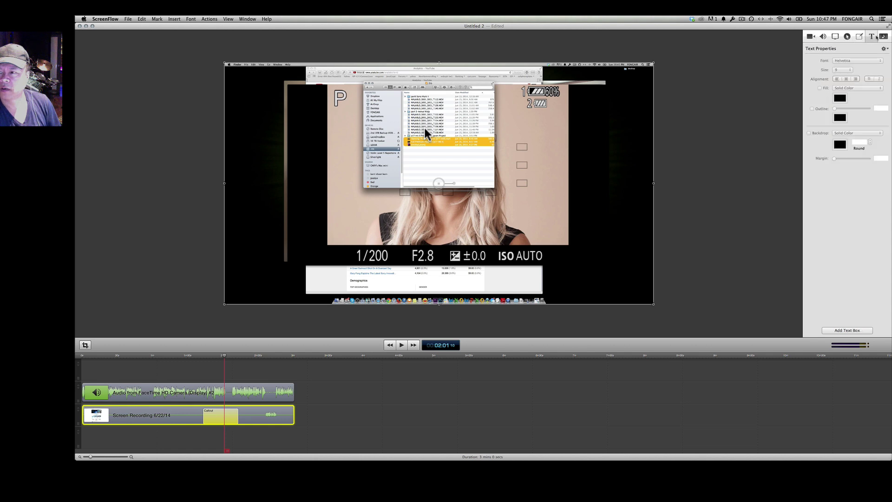
{"action": "left_click", "coordinate": [882, 37]}
{"action": "left_click", "coordinate": [835, 37]}
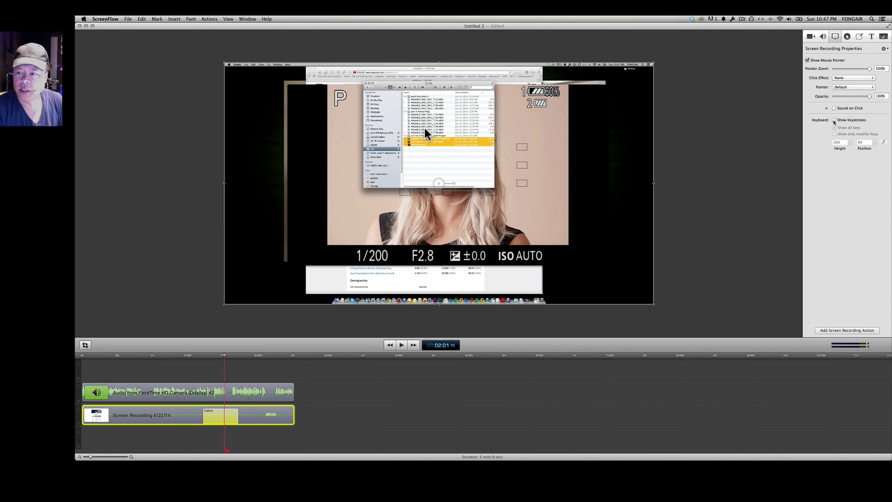
- Enable Show Keystrokes, preview the overlay from about 01:53, and bring up the media library
{"action": "left_click", "coordinate": [834, 120]}
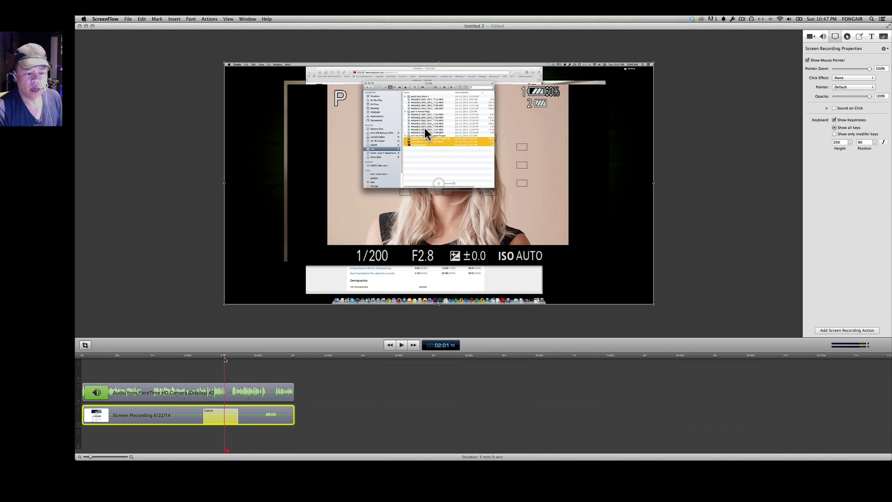
{"action": "mouse_move", "coordinate": [224, 357]}
{"action": "left_mouse_down"}
{"action": "mouse_move", "coordinate": [141, 363]}
{"action": "mouse_move", "coordinate": [222, 373]}
{"action": "left_mouse_up"}
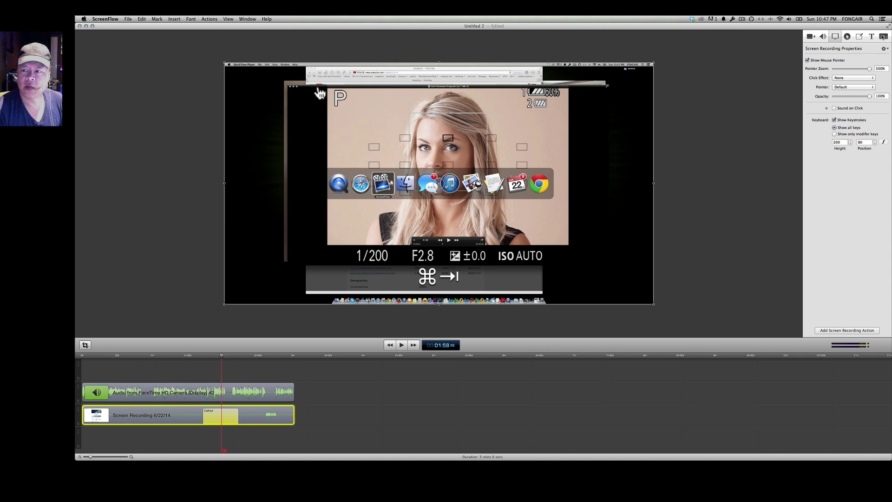
{"action": "left_click", "coordinate": [884, 37]}
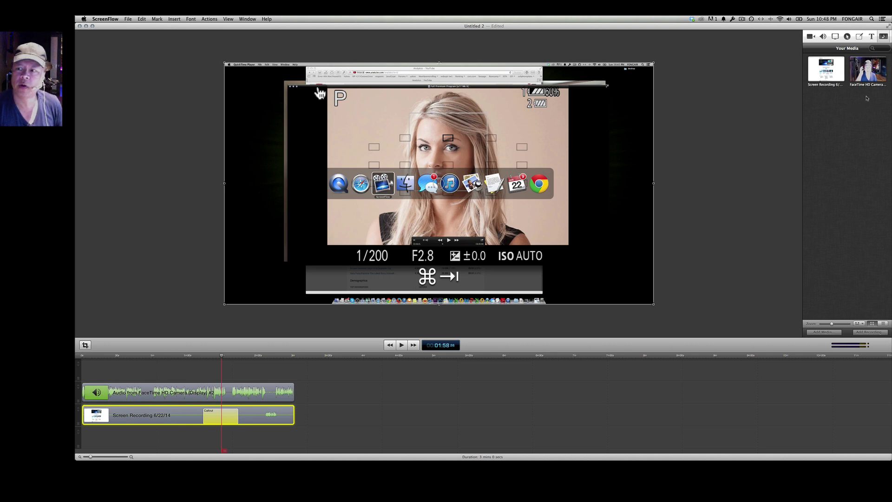
- Undo the accidental library drag and delete the Screen Recording clip's callout action, previewing at 01:51
{"action": "left_click_drag", "start_coordinate": [867, 98], "coordinate": [320, 398]}
{"action": "key", "text": "Escape"}
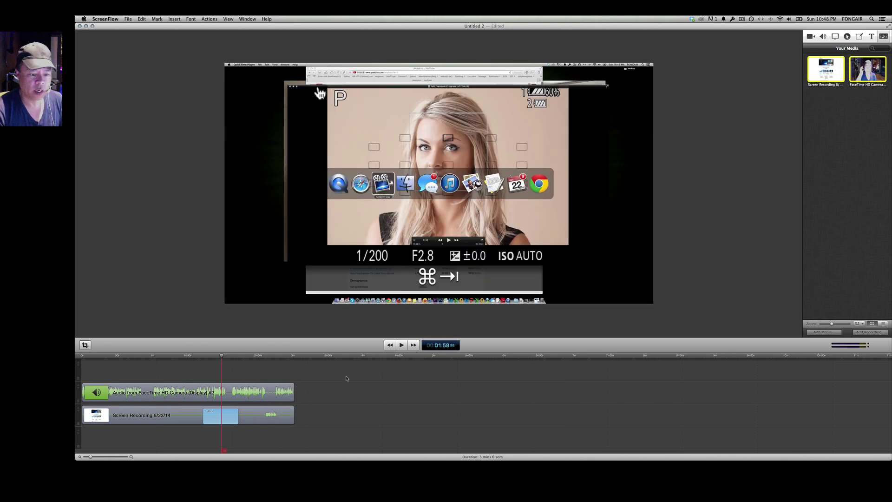
{"action": "left_click", "coordinate": [232, 414]}
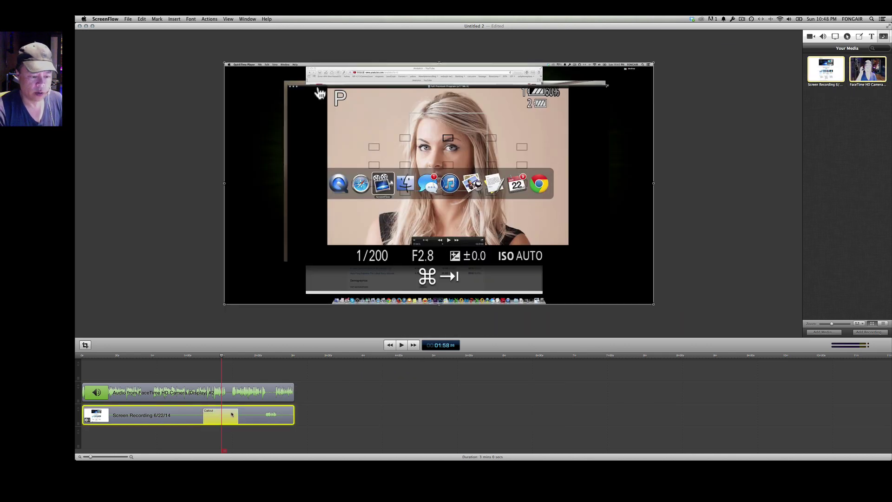
{"action": "key", "text": "Delete"}
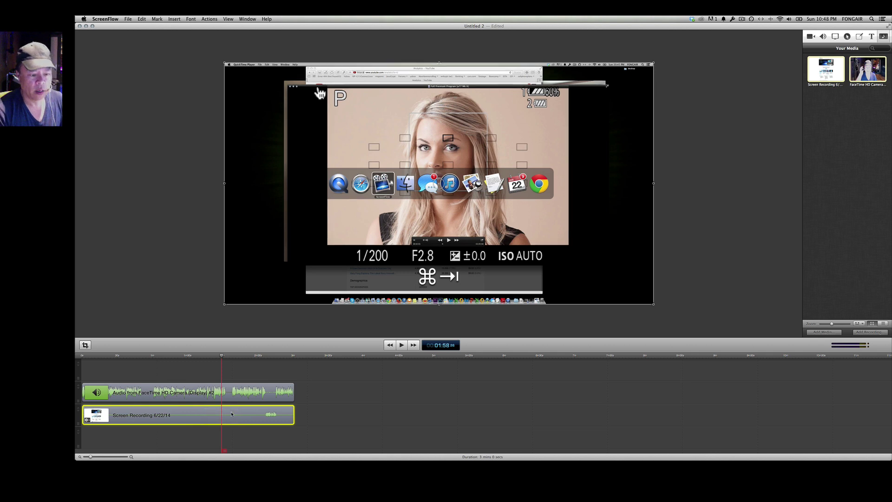
{"action": "left_click", "coordinate": [213, 357]}
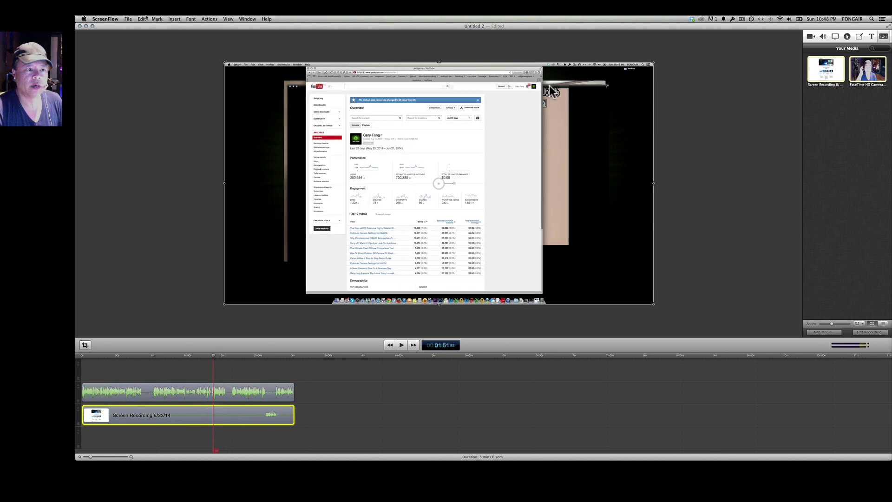
{"action": "left_click", "coordinate": [143, 18]}
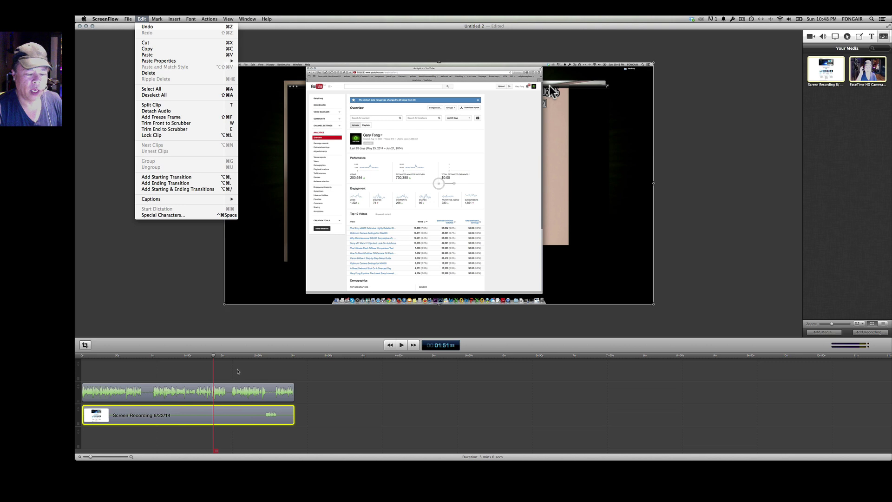
{"action": "left_click", "coordinate": [237, 371]}
{"action": "key", "text": "t"}
{"action": "key", "text": "super+z"}
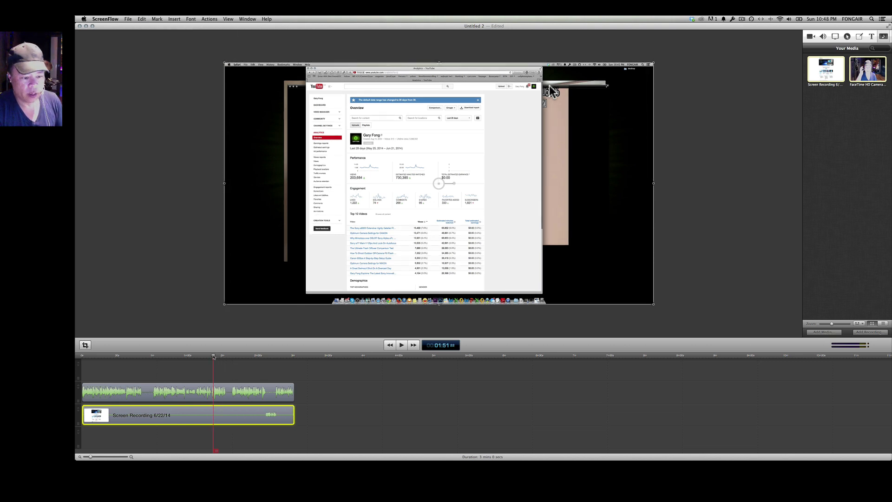
{"action": "key", "text": "t"}
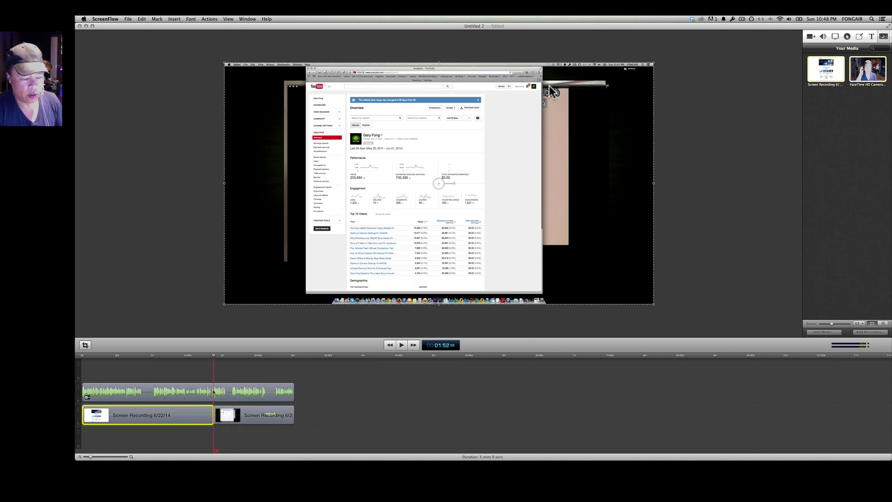
{"action": "left_click", "coordinate": [213, 392]}
{"action": "key", "text": "t"}
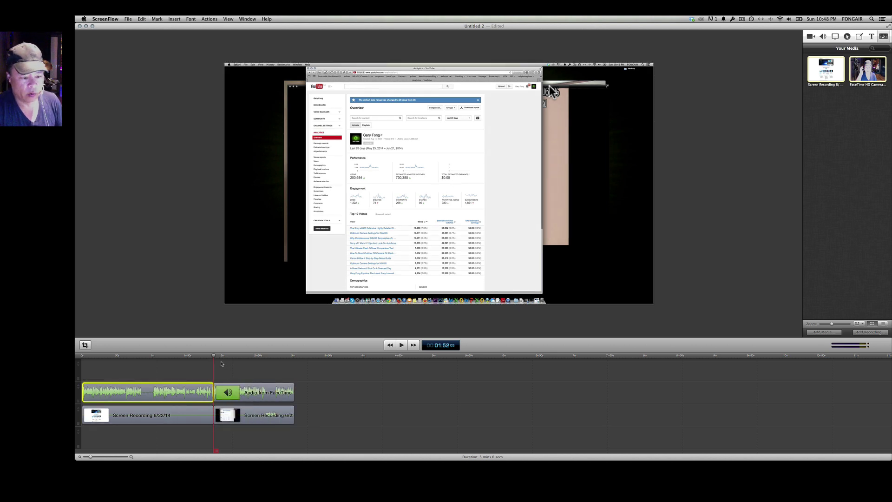
{"action": "left_click_drag", "start_coordinate": [213, 356], "coordinate": [224, 392]}
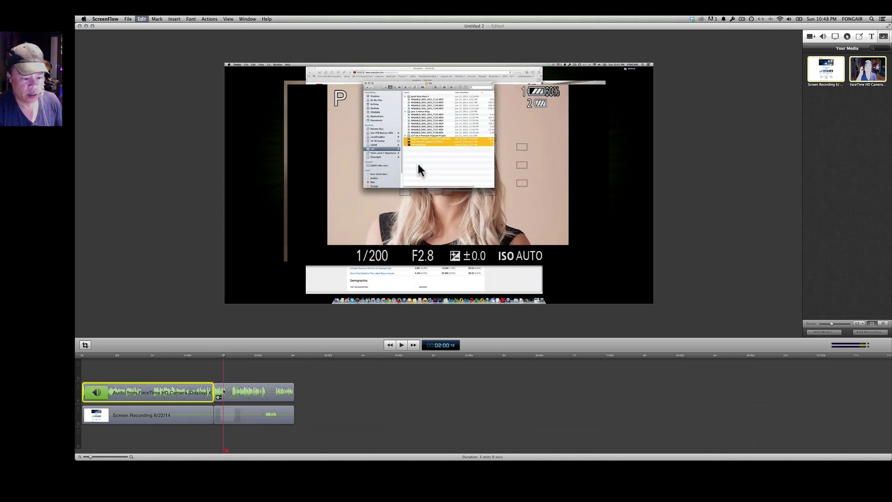
{"action": "left_click", "coordinate": [223, 393]}
{"action": "key", "text": "t"}
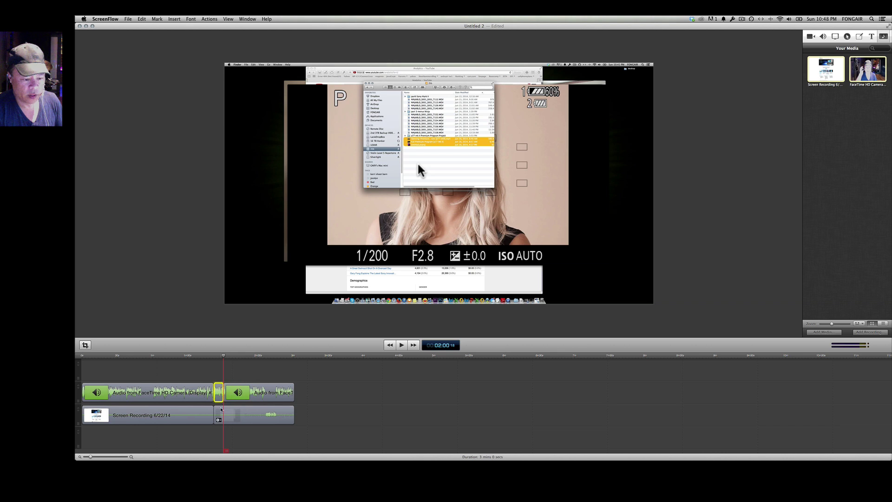
{"action": "left_click", "coordinate": [223, 411]}
{"action": "key", "text": "t"}
{"action": "left_click_drag", "start_coordinate": [219, 368], "coordinate": [219, 416]}
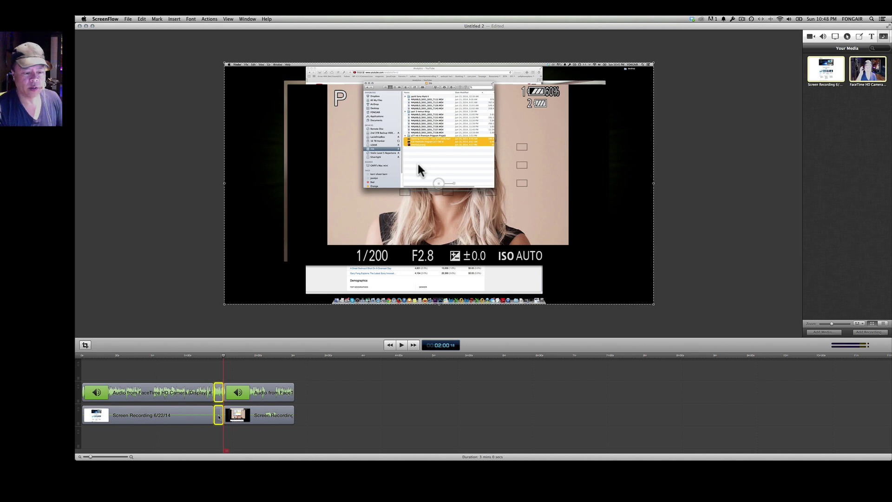
{"action": "key", "text": "Delete"}
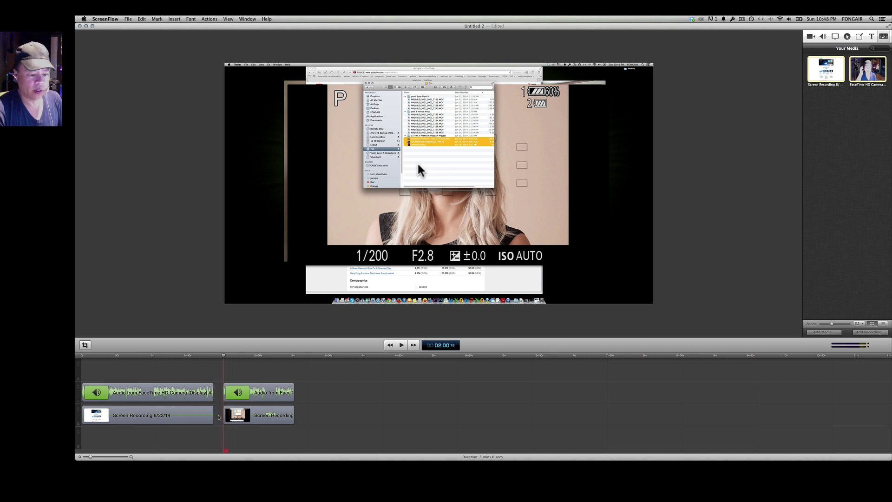
{"action": "left_click", "coordinate": [265, 390]}
{"action": "left_click_drag", "start_coordinate": [266, 390], "coordinate": [257, 391]}
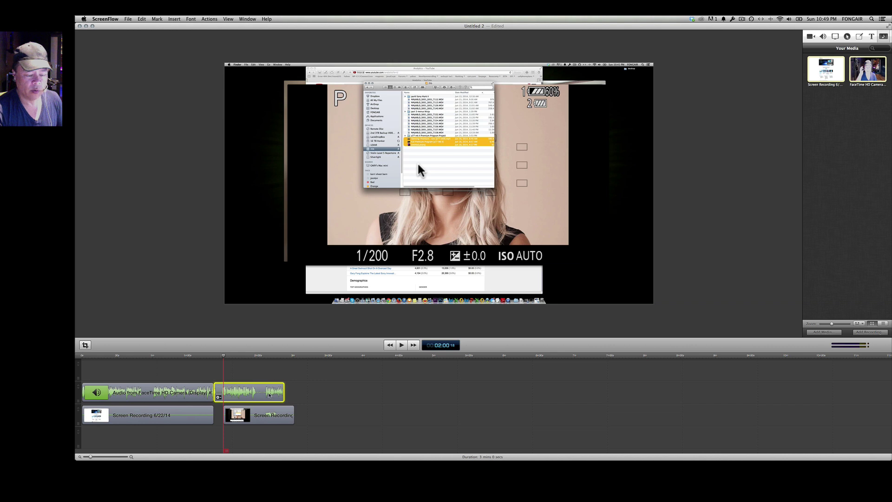
{"action": "left_click", "coordinate": [220, 412]}
{"action": "key", "text": "Delete"}
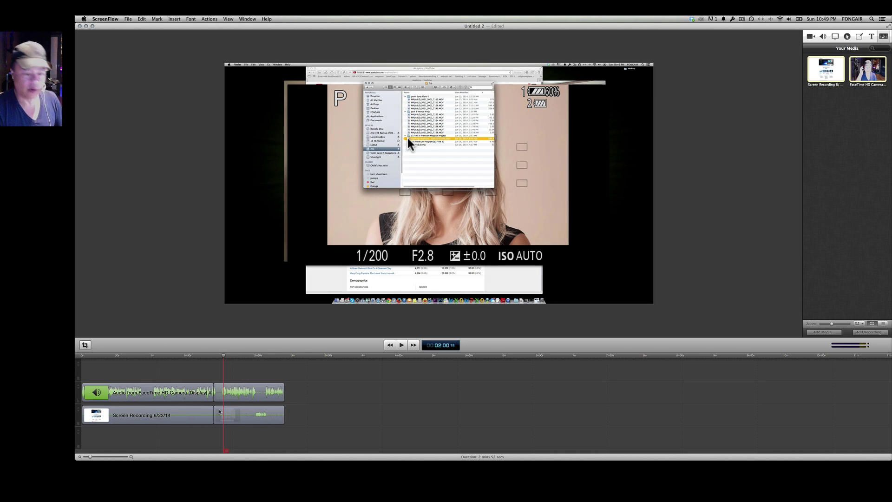
{"action": "key", "text": "super+z"}
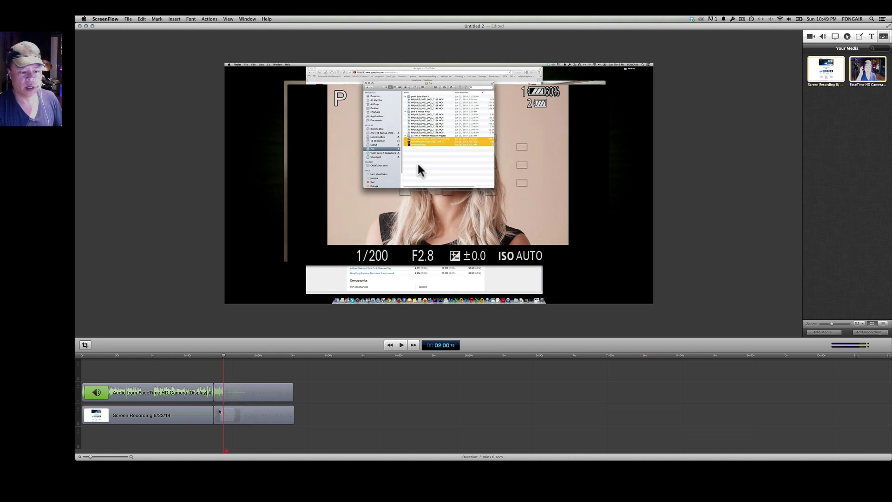
{"action": "key", "text": "super+z"}
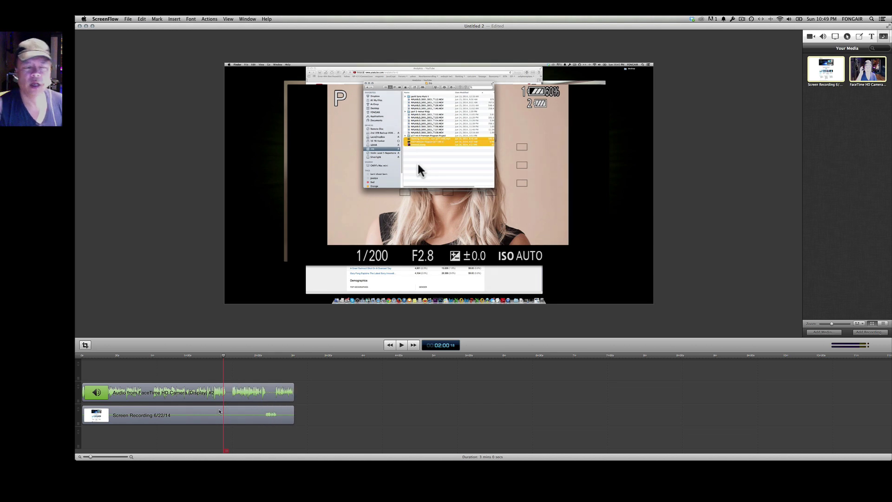